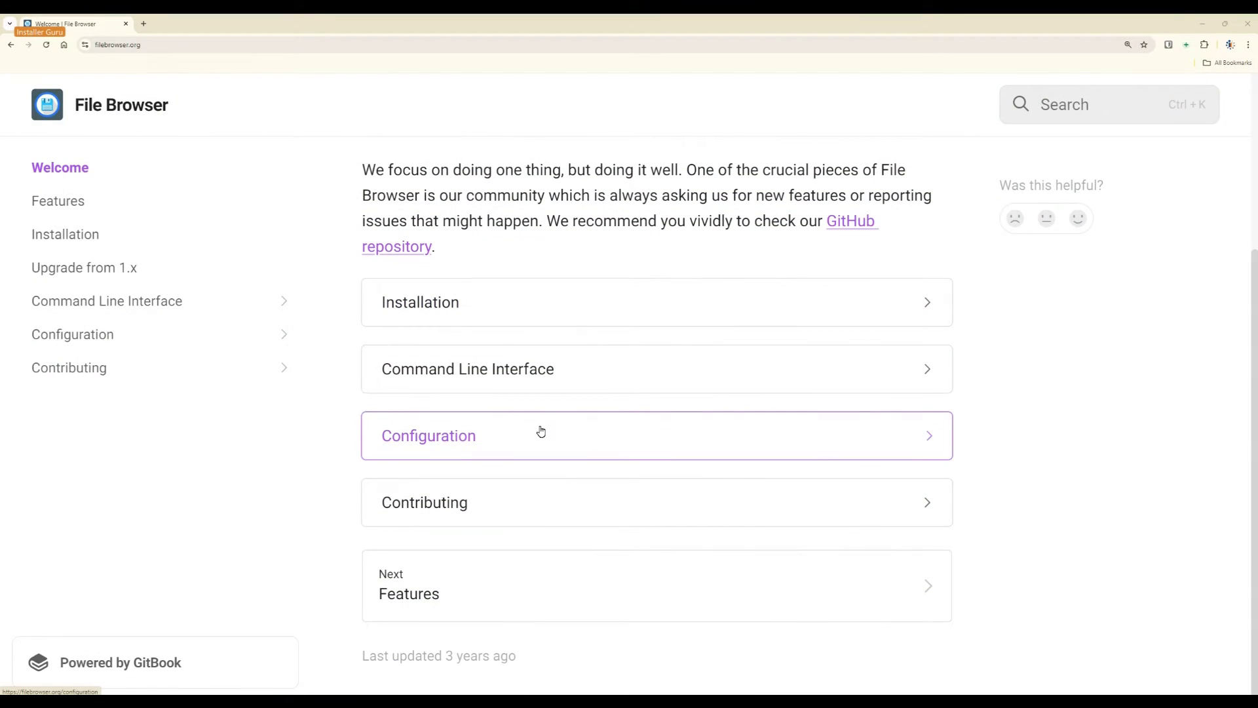
pyautogui.scroll(5, 541, 431)
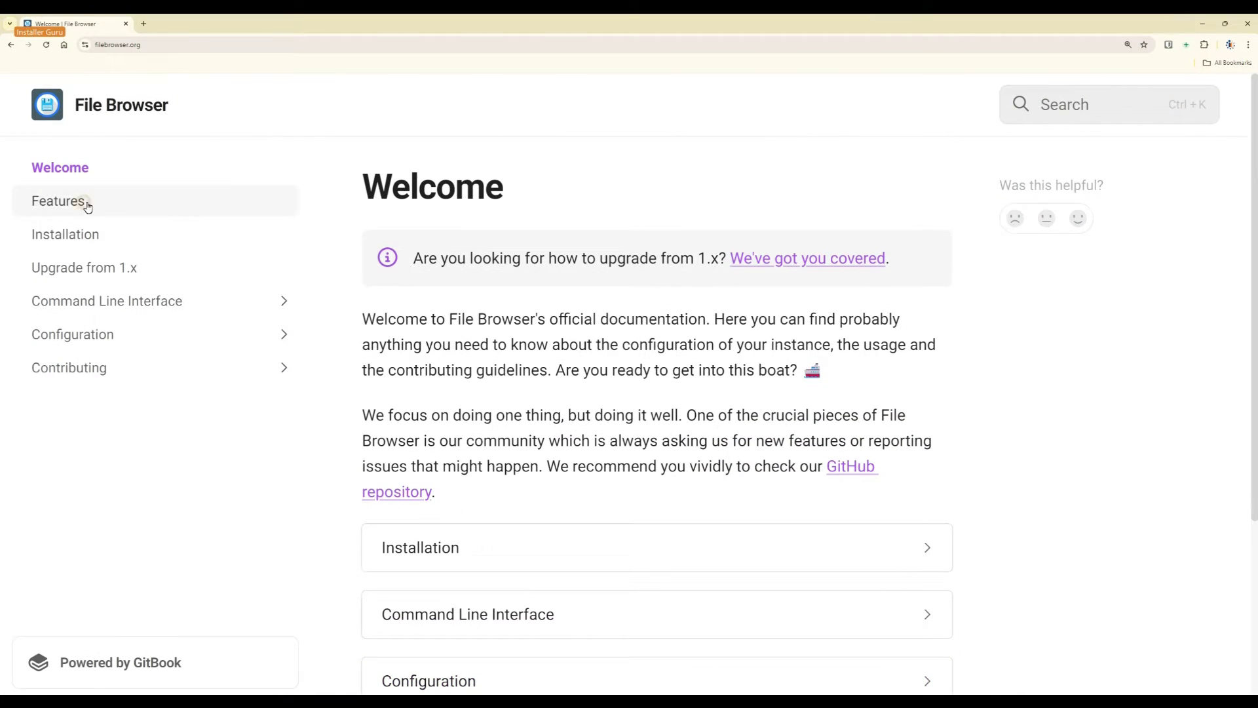
# - Open the File Browser docs Features page to view its login, file list, user and editor screenshots
pyautogui.click(78, 204)
pyautogui.scroll(-2, 621, 315)
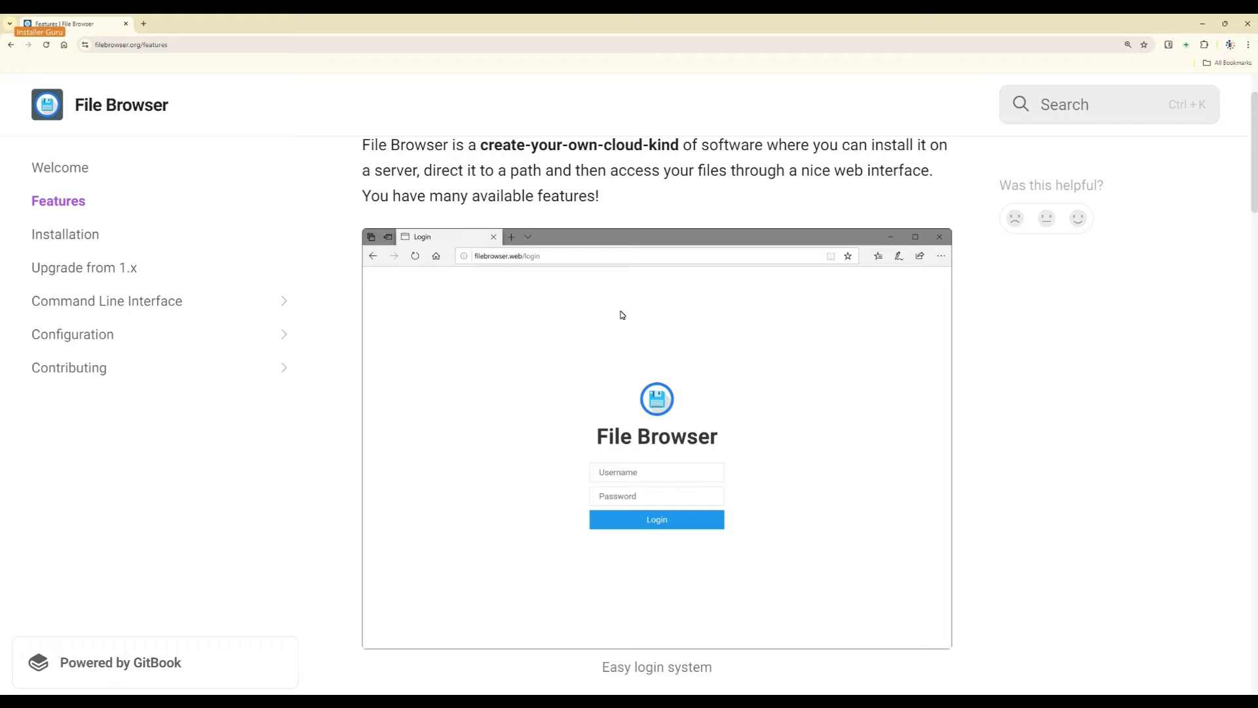
pyautogui.scroll(-1, 621, 315)
pyautogui.scroll(-3, 621, 314)
pyautogui.scroll(-2, 657, 393)
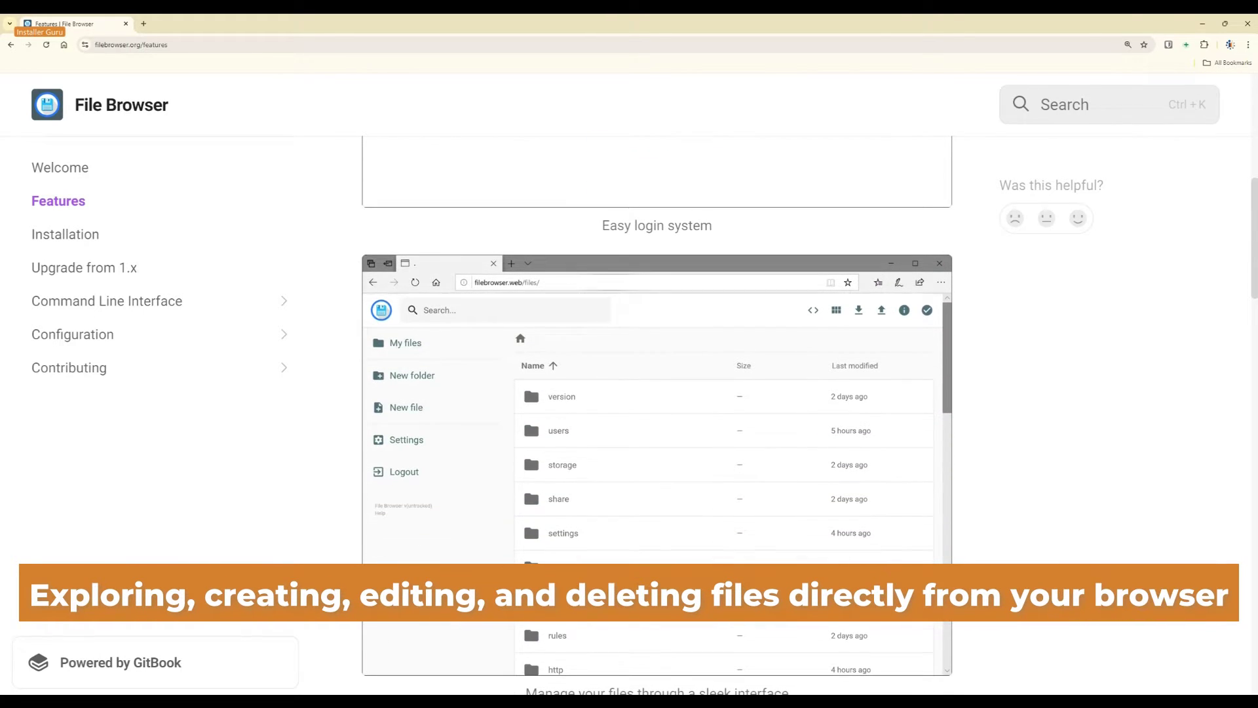
pyautogui.scroll(-1, 657, 394)
pyautogui.scroll(-3, 657, 393)
pyautogui.scroll(-2, 657, 393)
pyautogui.scroll(-2, 656, 393)
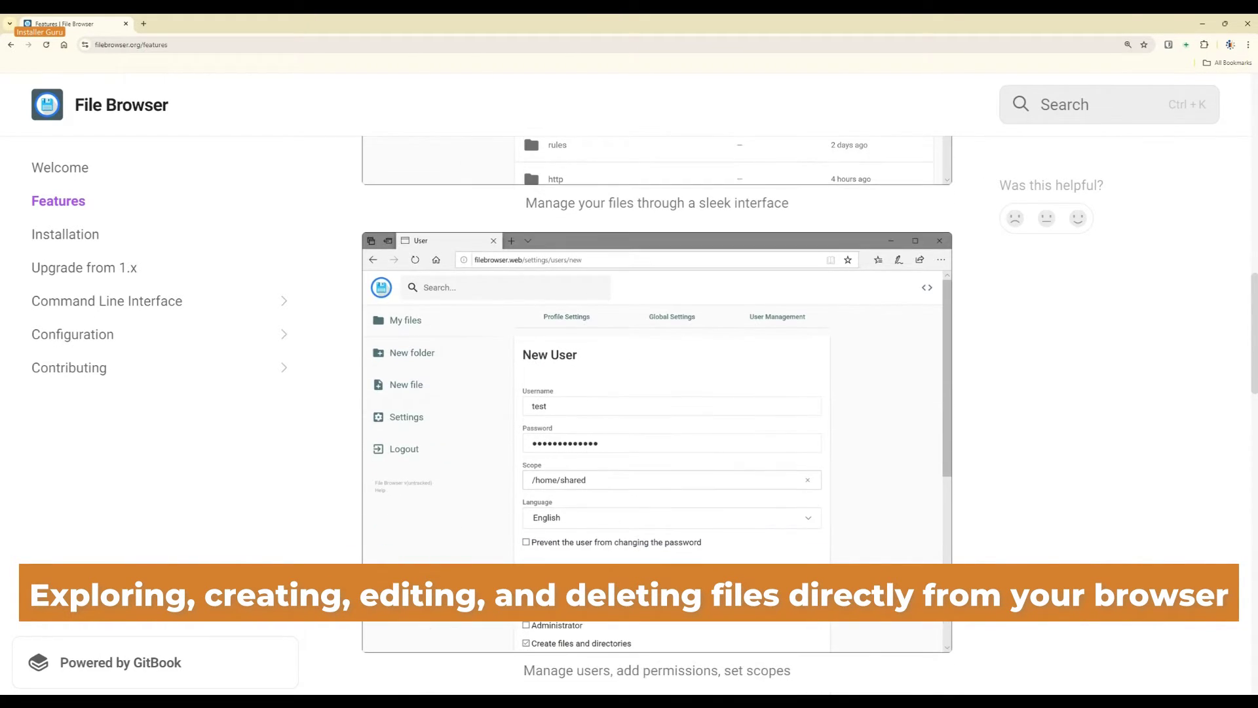
pyautogui.scroll(-1, 657, 393)
pyautogui.scroll(-1, 656, 393)
pyautogui.scroll(-2, 657, 394)
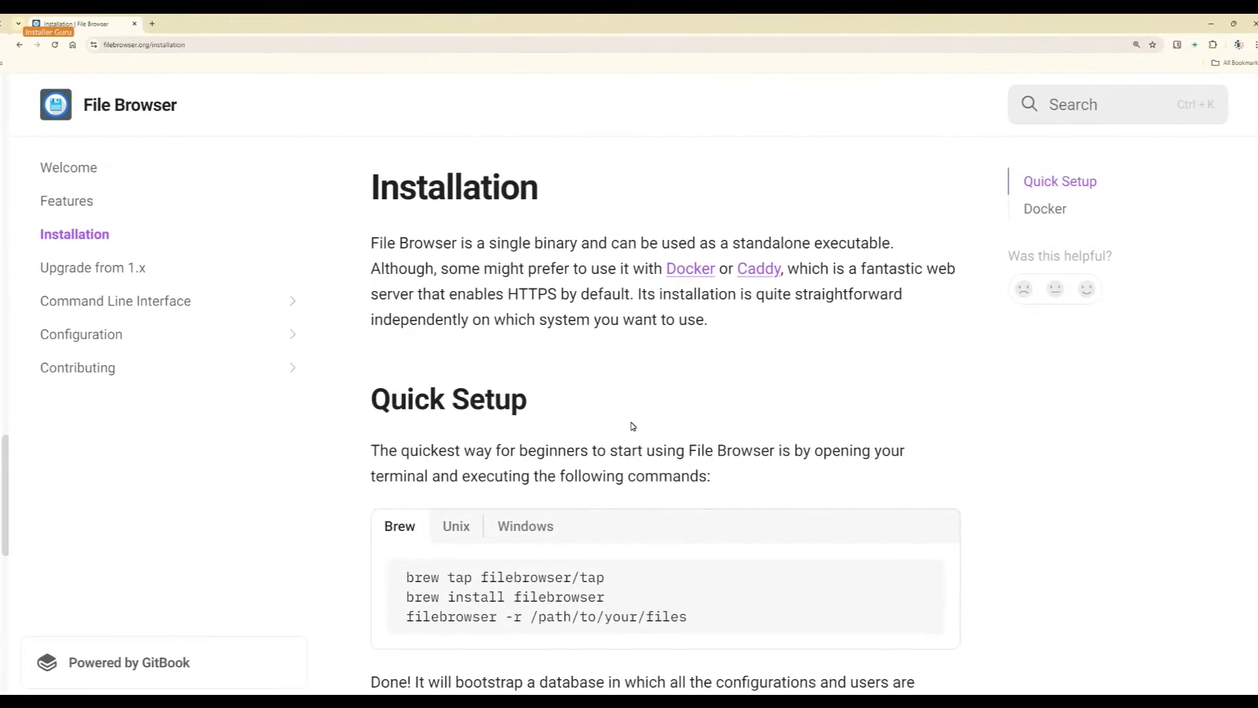
pyautogui.scroll(-2, 632, 426)
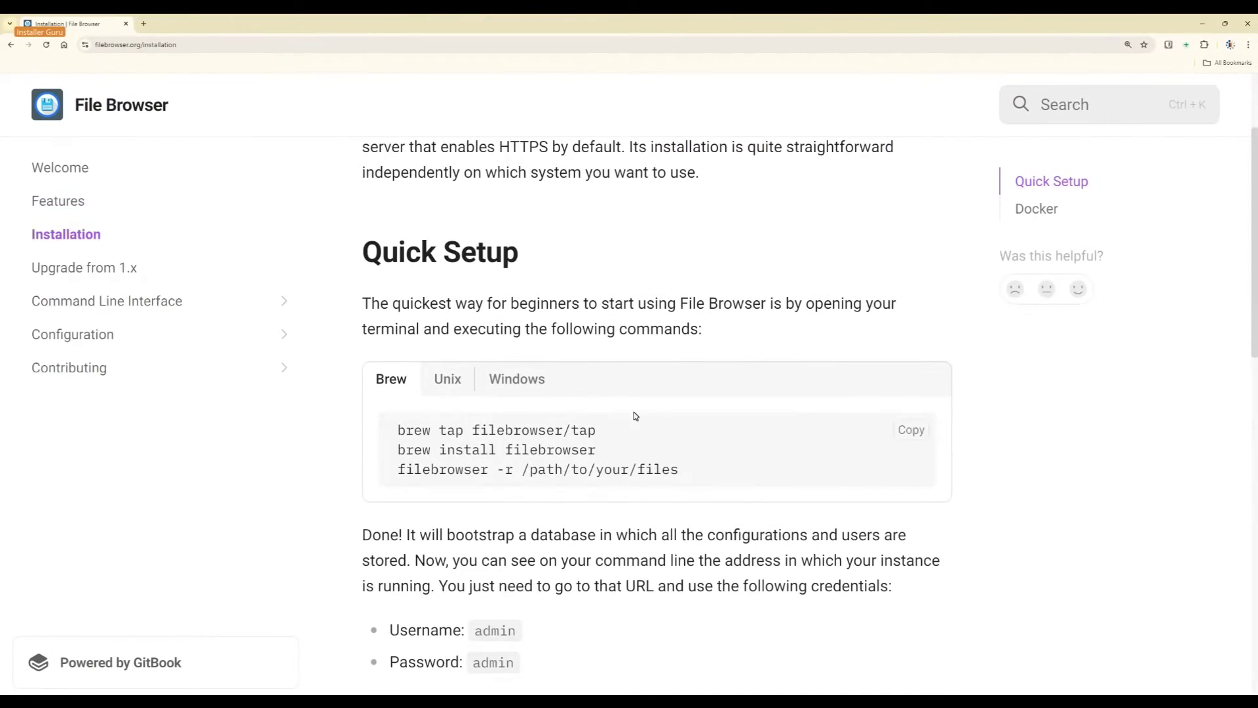
# - Show the Unix and Windows quick-setup commands and highlight the default username and password
pyautogui.click(450, 379)
pyautogui.click(516, 379)
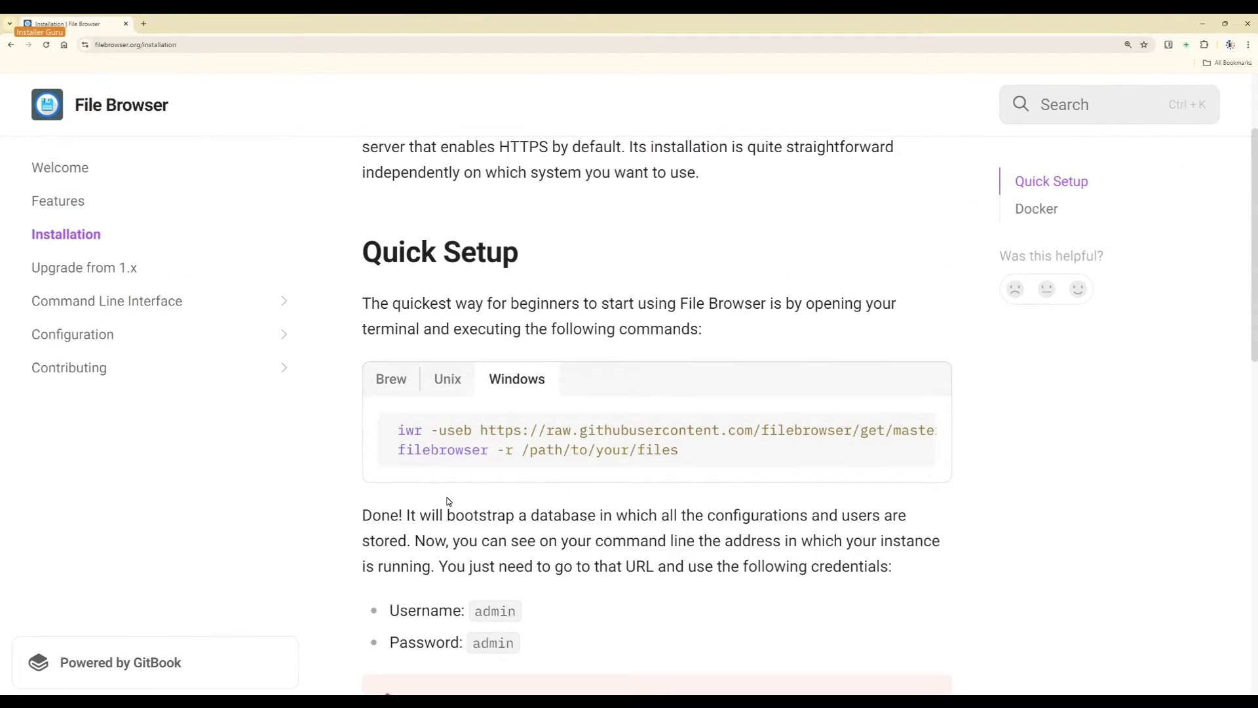
pyautogui.scroll(-2, 641, 488)
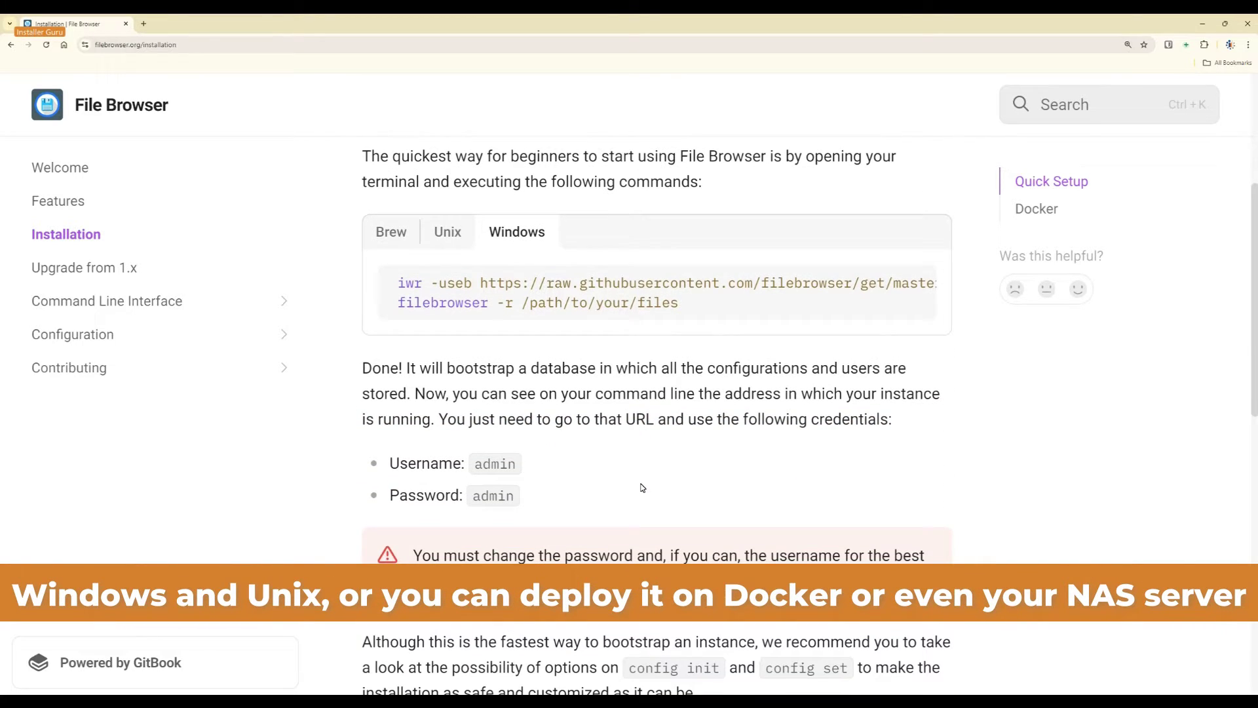
pyautogui.moveTo(389, 460); pyautogui.dragTo(526, 503)
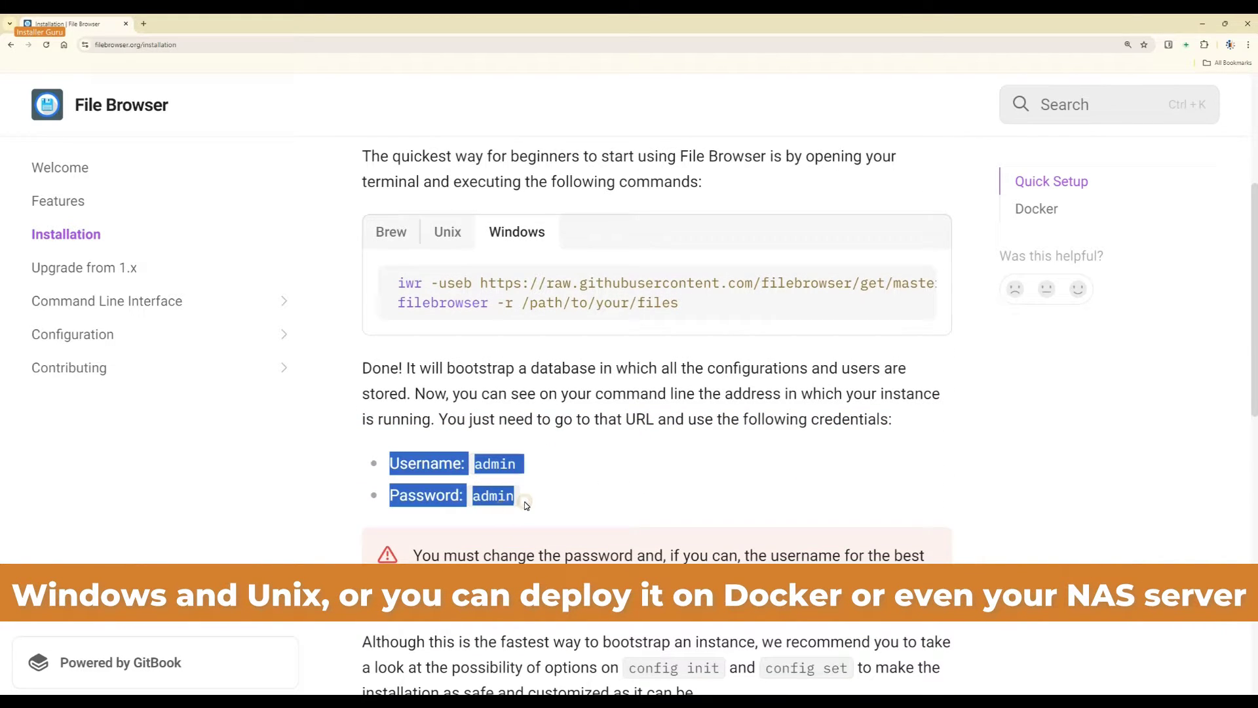
pyautogui.click(559, 495)
pyautogui.scroll(-2, 564, 492)
pyautogui.scroll(-1, 570, 488)
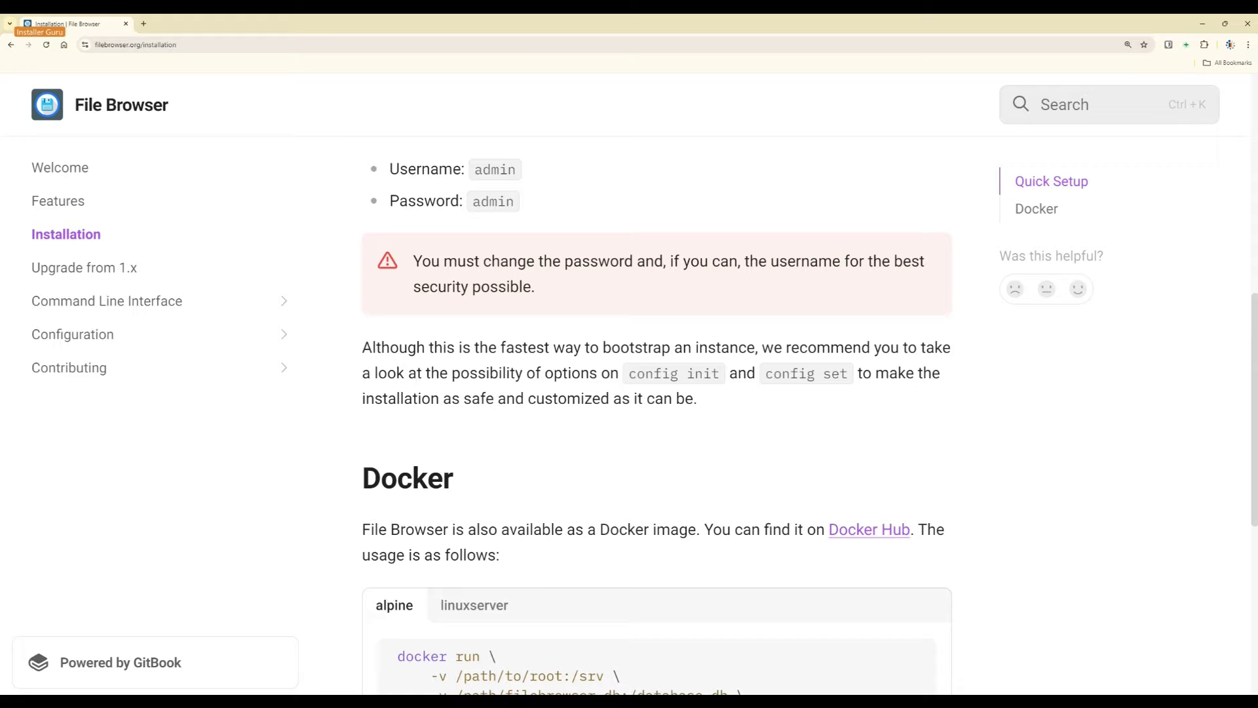
# - Highlight the config init and config set note, then show the linuxserver Docker command
pyautogui.moveTo(409, 373); pyautogui.dragTo(798, 406)
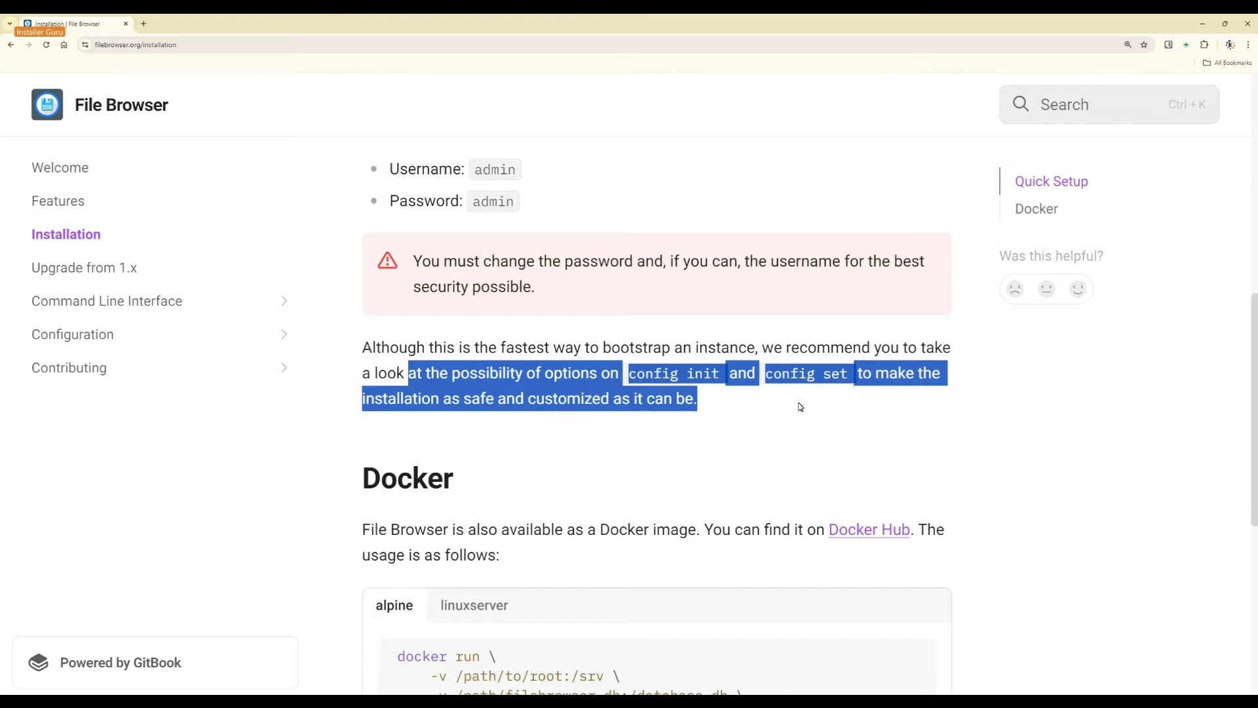
pyautogui.click(646, 472)
pyautogui.scroll(-2, 428, 322)
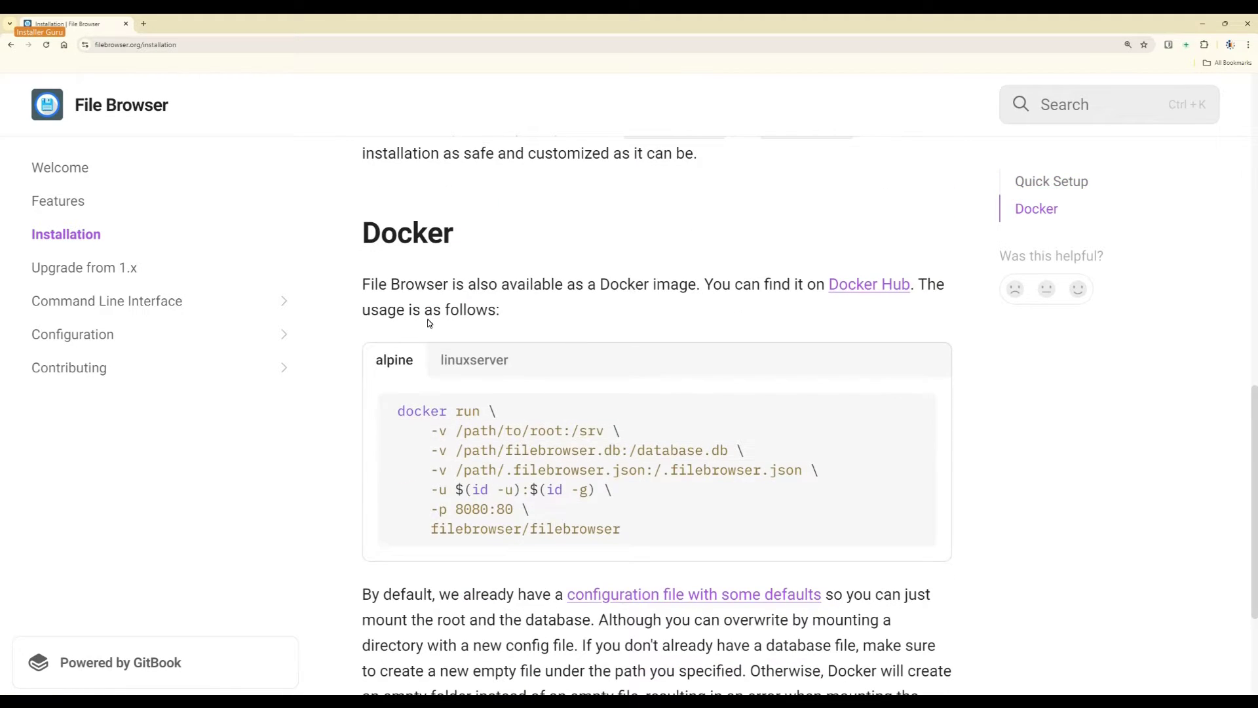
pyautogui.click(471, 363)
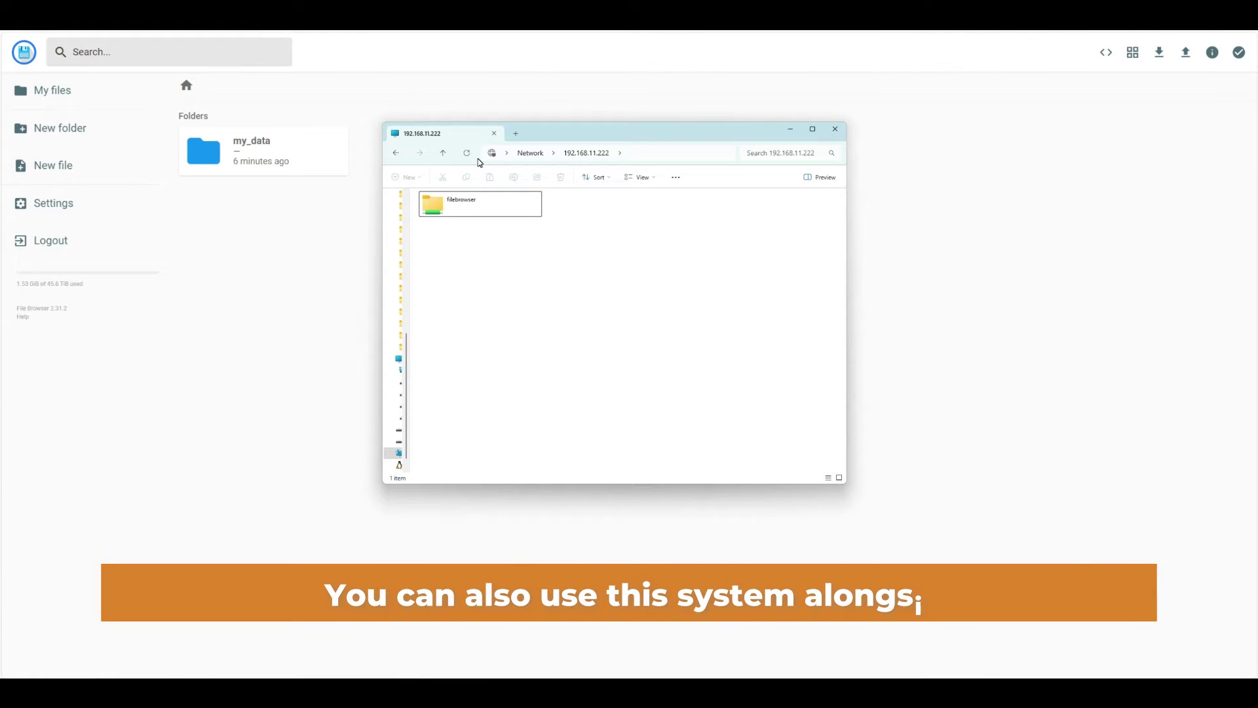
# - Browse the filebrowser share and its media folder, then open my_data in File Browser
pyautogui.doubleClick(481, 219)
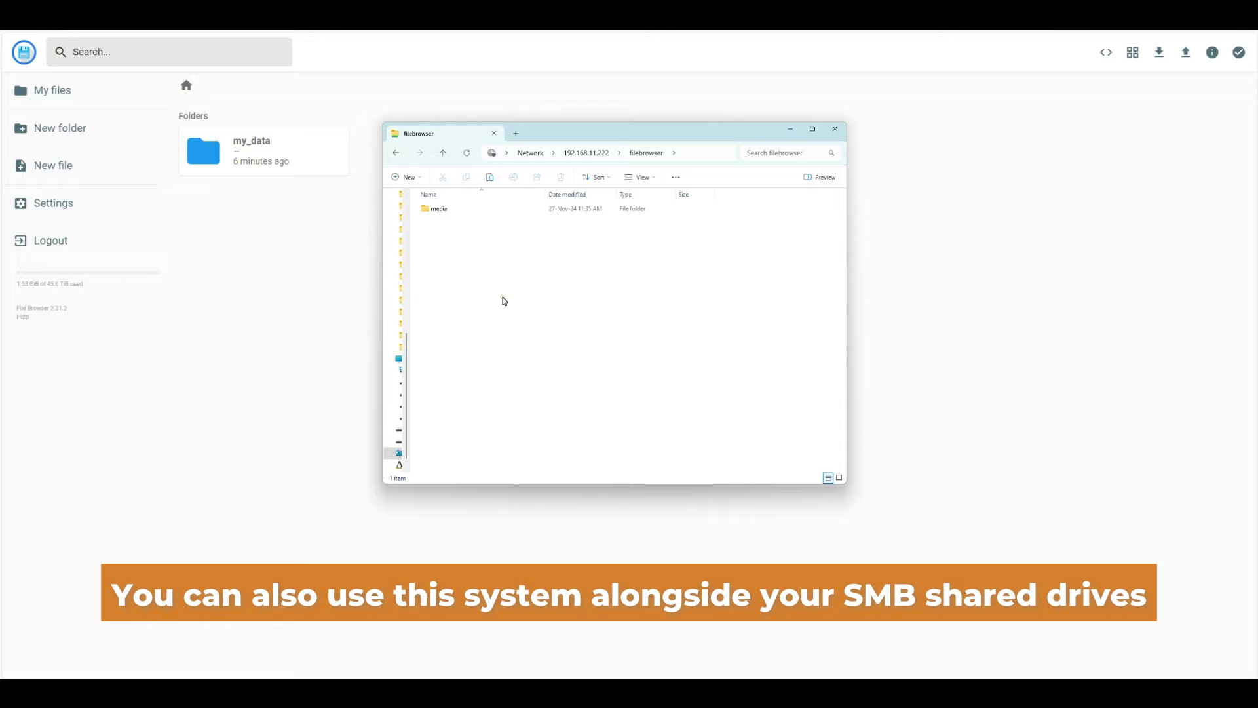
pyautogui.click(463, 211)
pyautogui.doubleClick(463, 212)
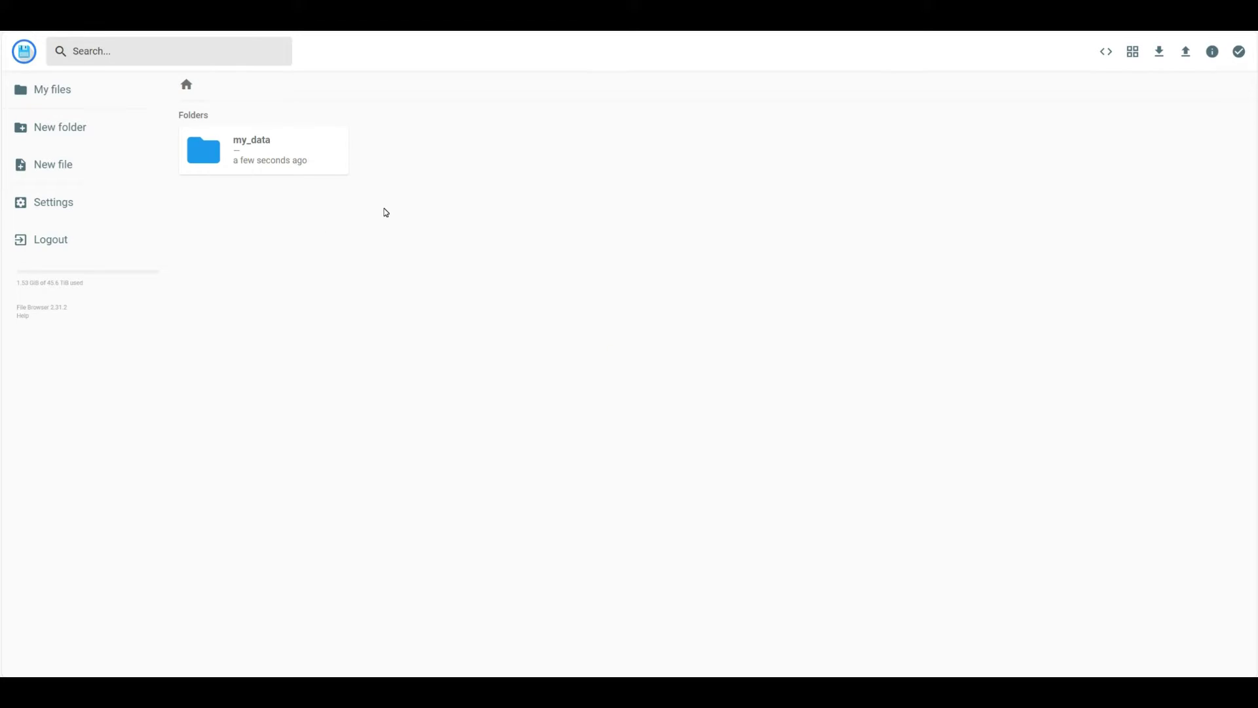
pyautogui.doubleClick(269, 161)
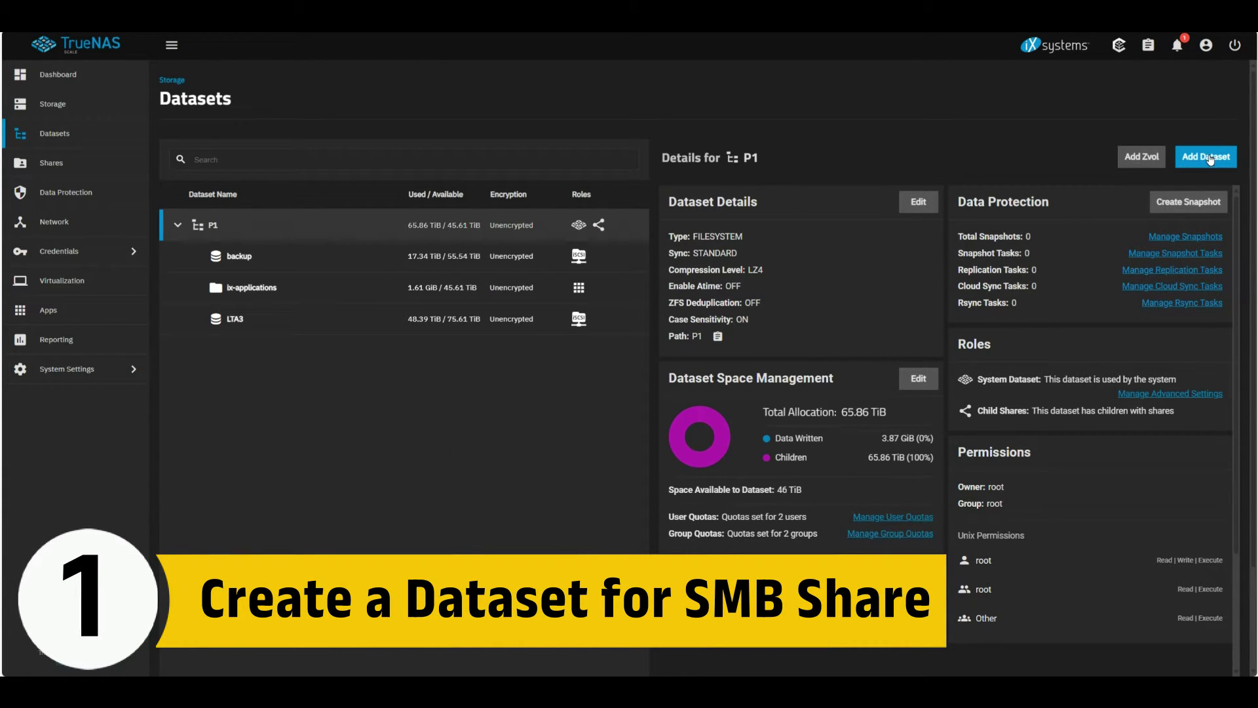
# - Save a new P1 dataset 'filebrowser' with comment 'files for home' and SMB share type
pyautogui.click(1208, 160)
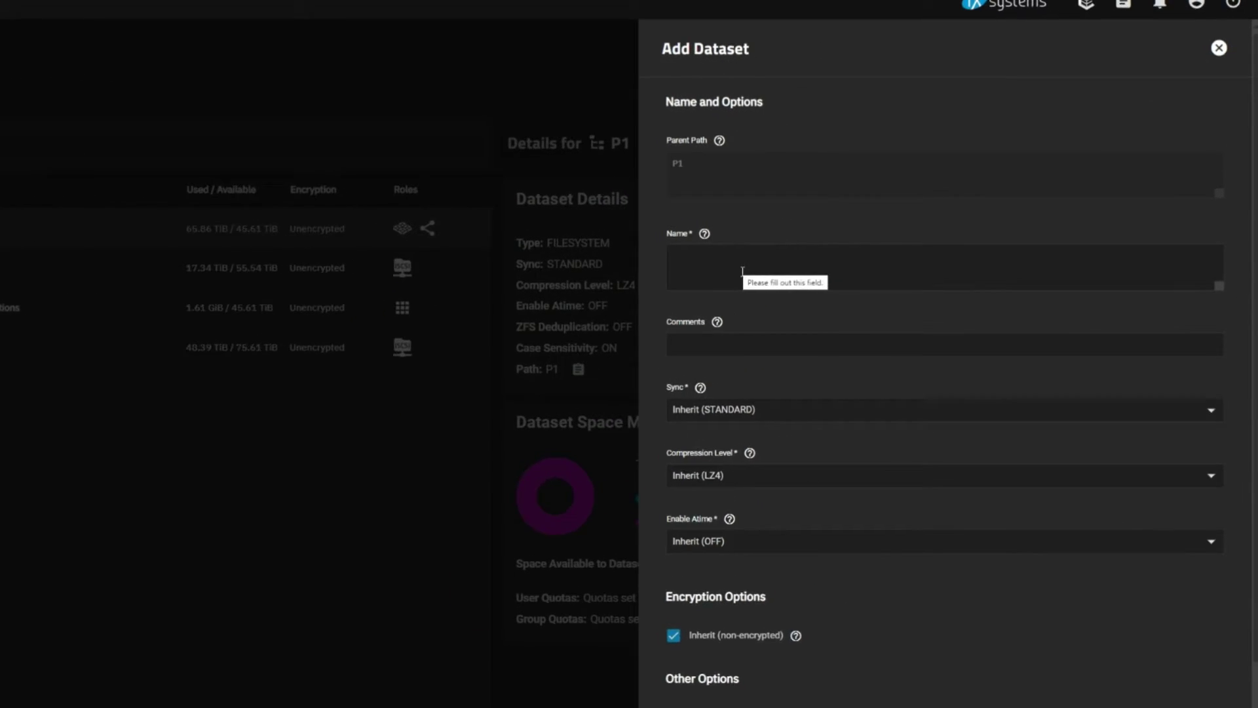
pyautogui.click(742, 273)
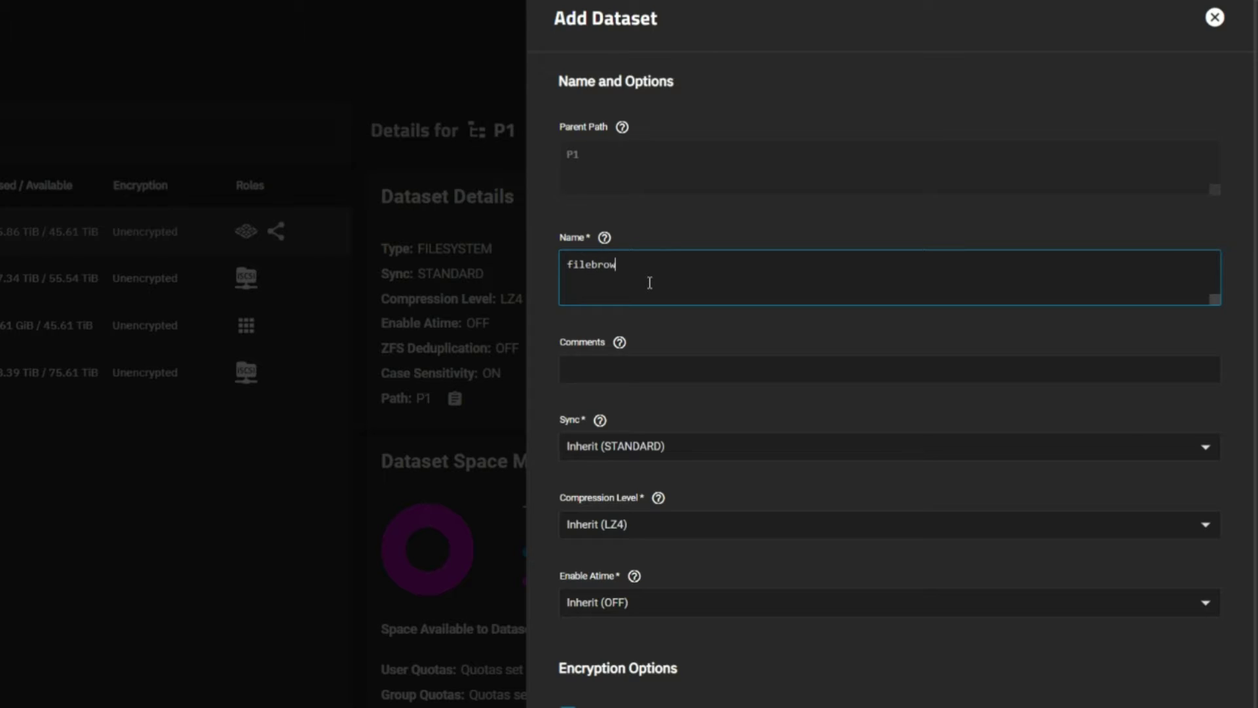
pyautogui.click(715, 302)
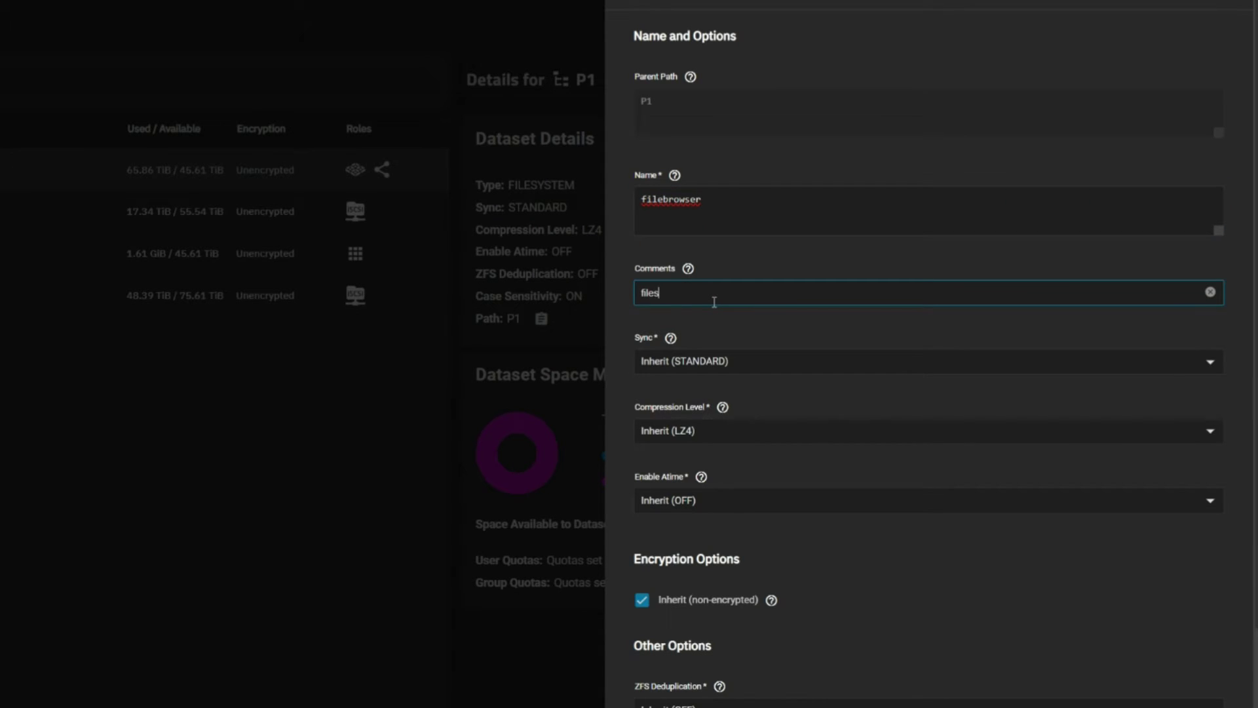
pyautogui.scroll(-2, 764, 613)
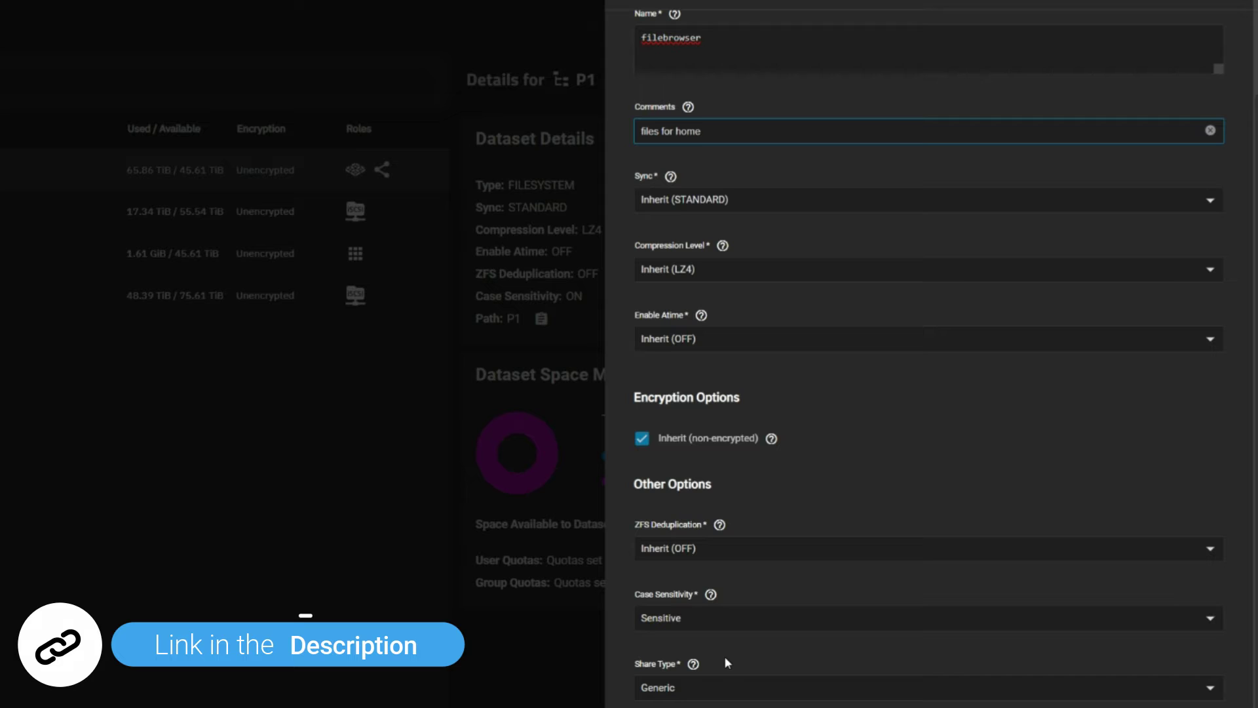
pyautogui.click(726, 684)
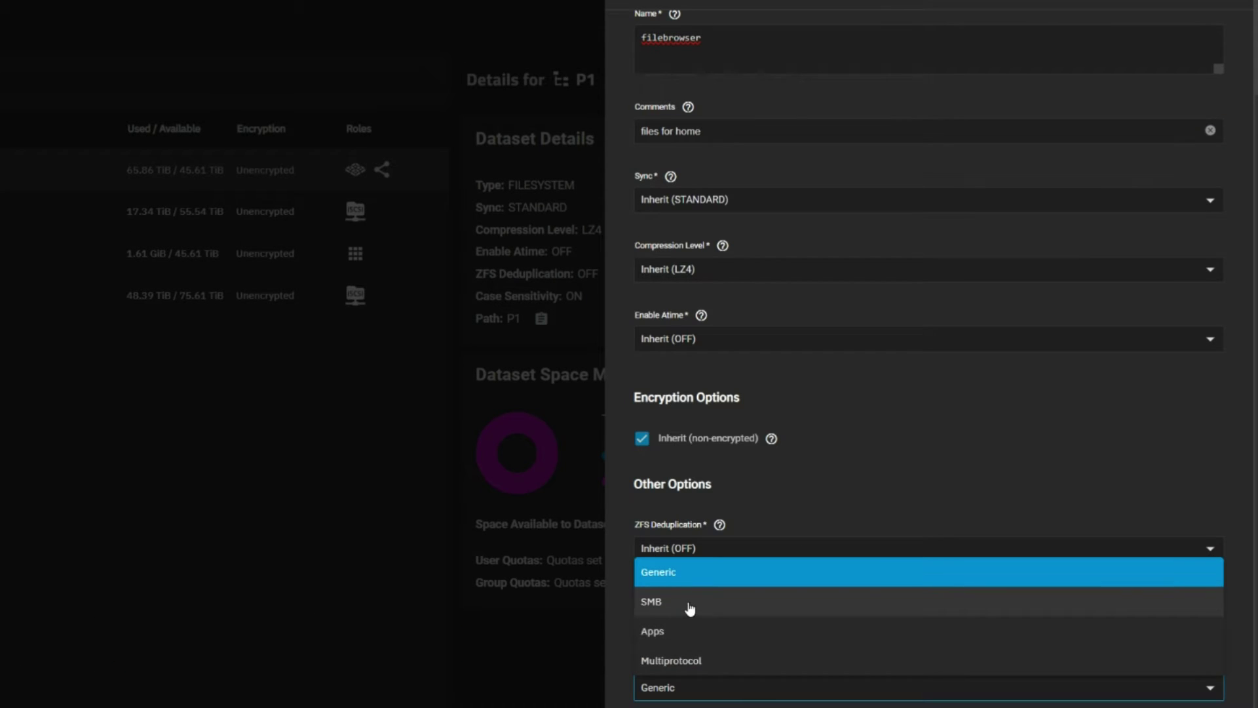
pyautogui.click(688, 602)
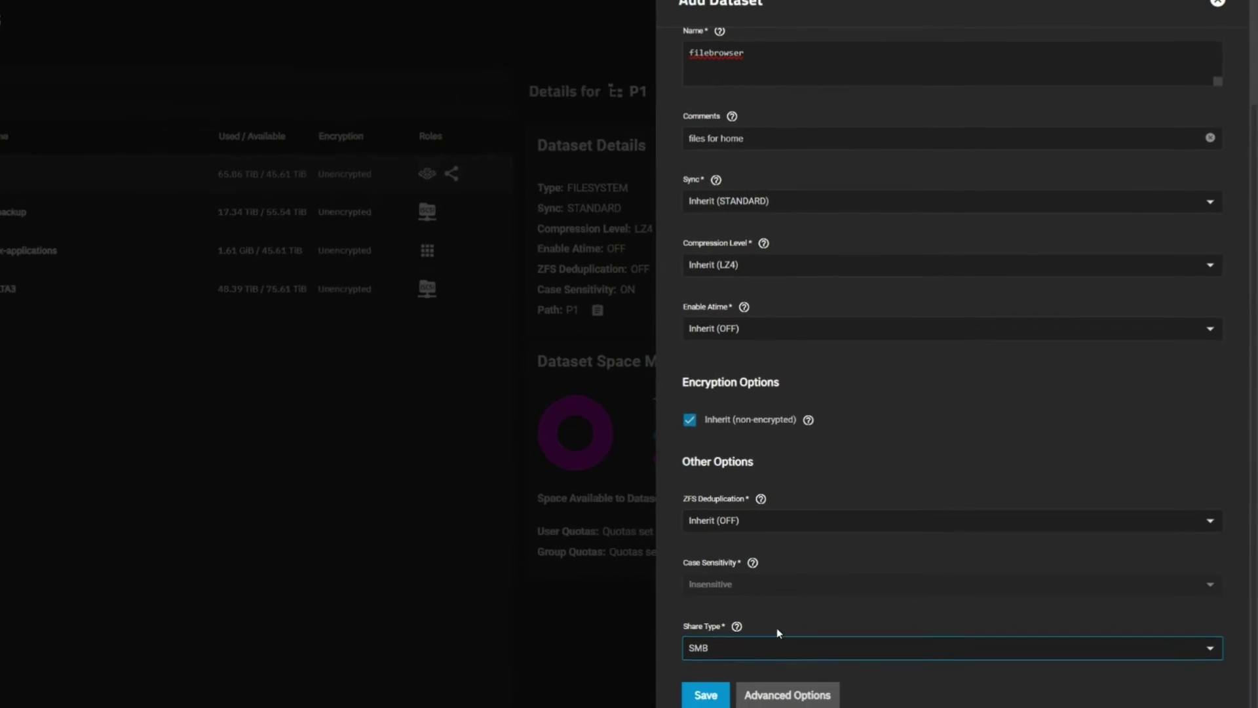
pyautogui.click(706, 695)
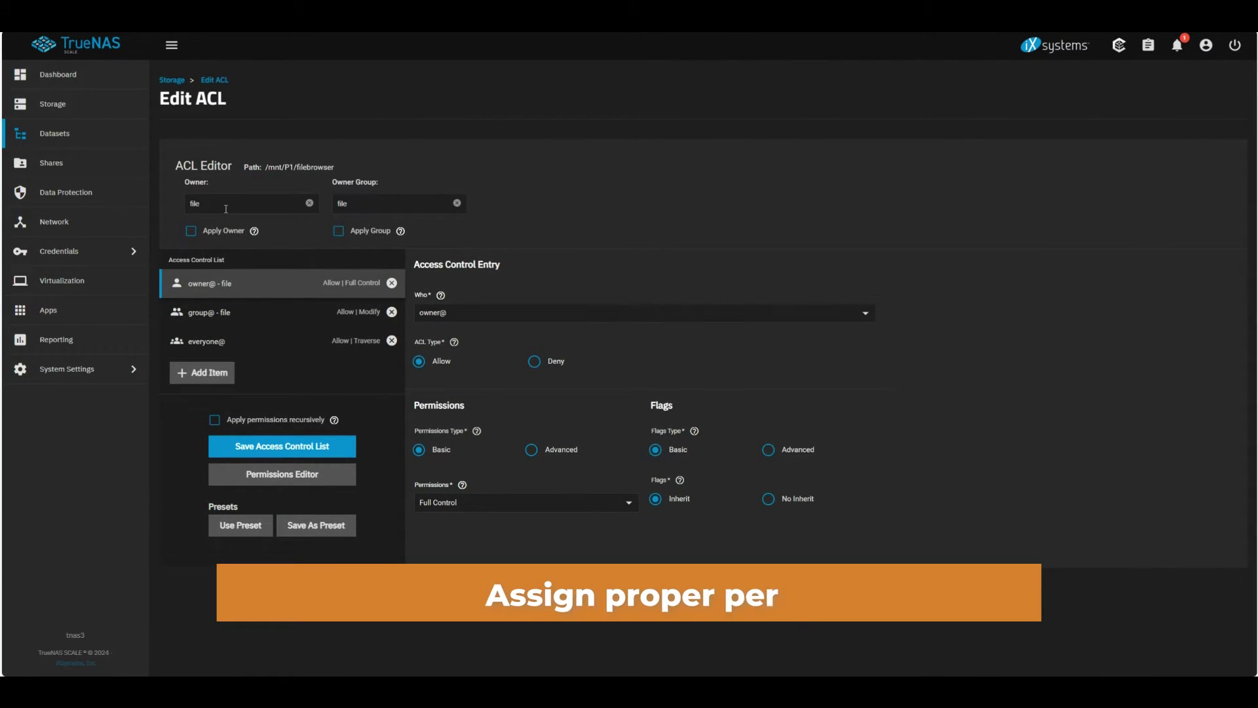
# - Make user file the owner of the filebrowser dataset in the ACL editor
pyautogui.click(240, 201)
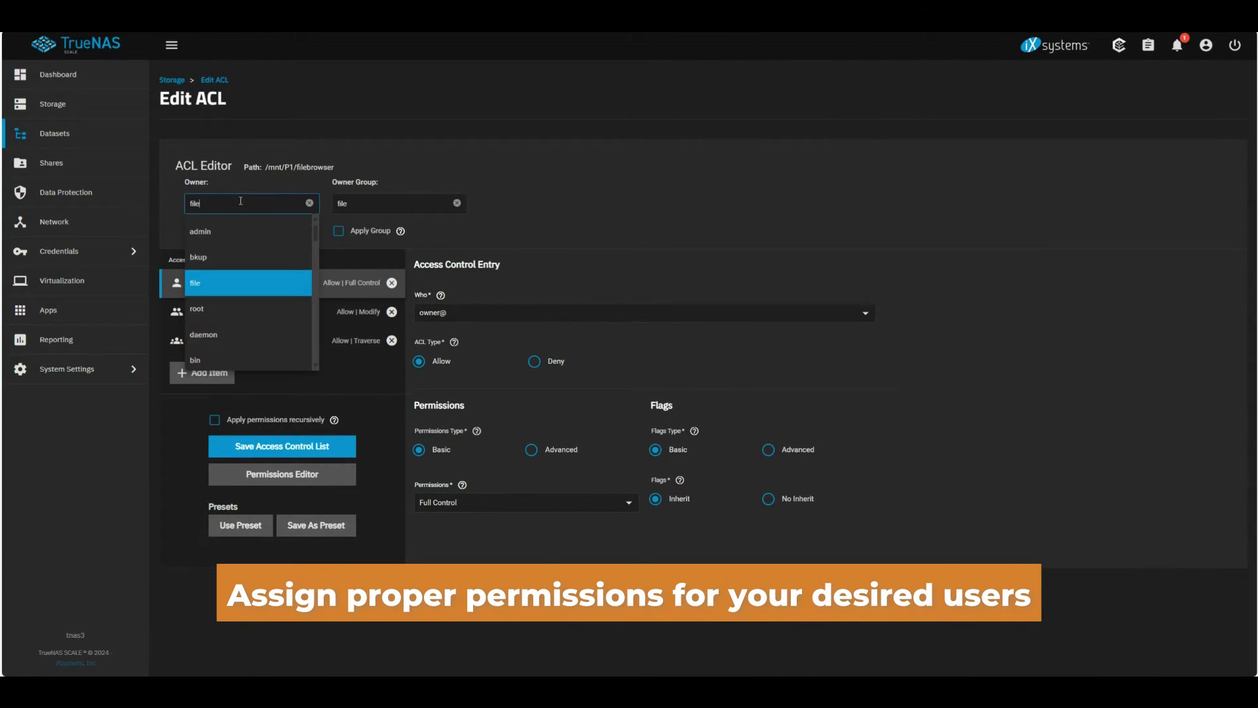
pyautogui.click(249, 282)
pyautogui.click(503, 313)
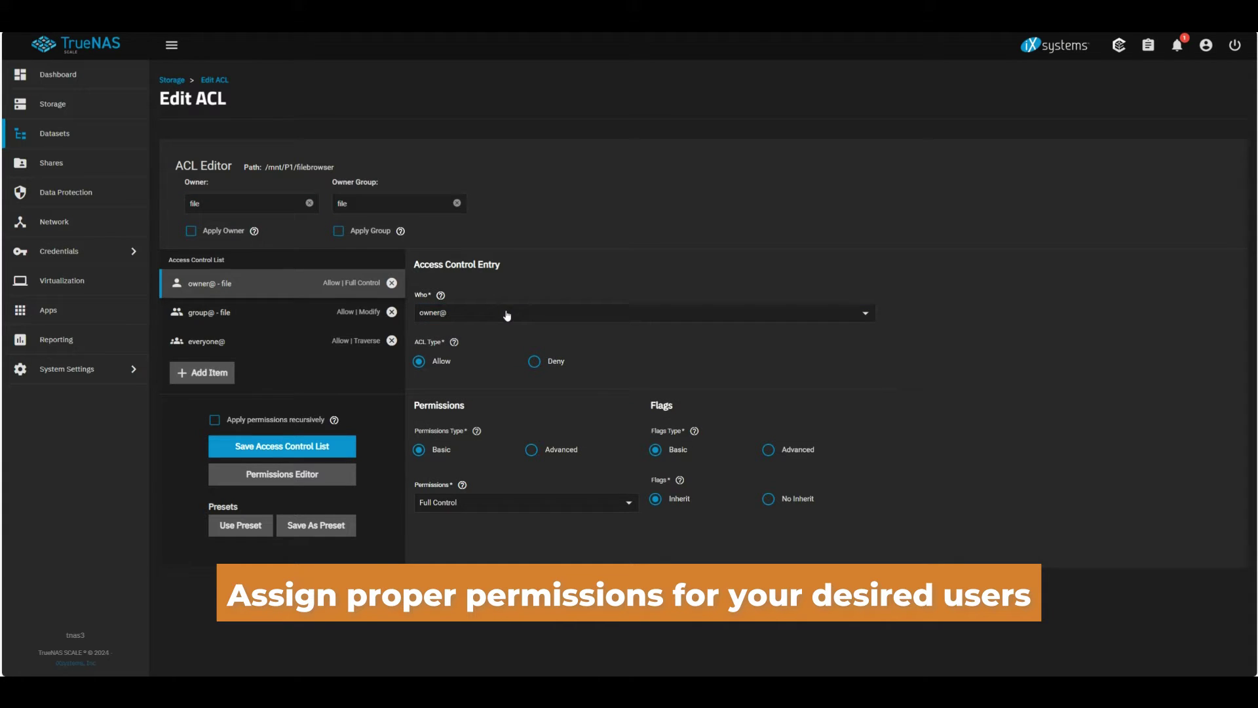
pyautogui.click(282, 445)
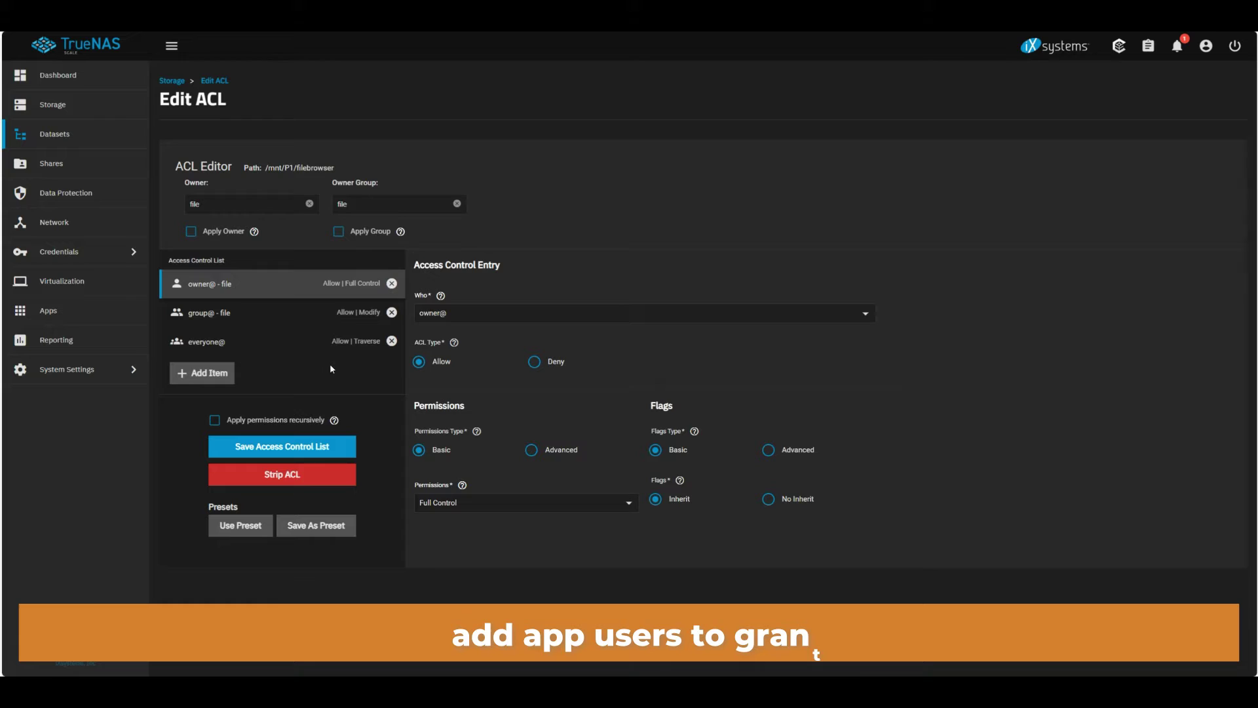
# - Add an ACL entry for user apps, applied recursively, and confirm the warning
pyautogui.click(201, 373)
pyautogui.click(458, 313)
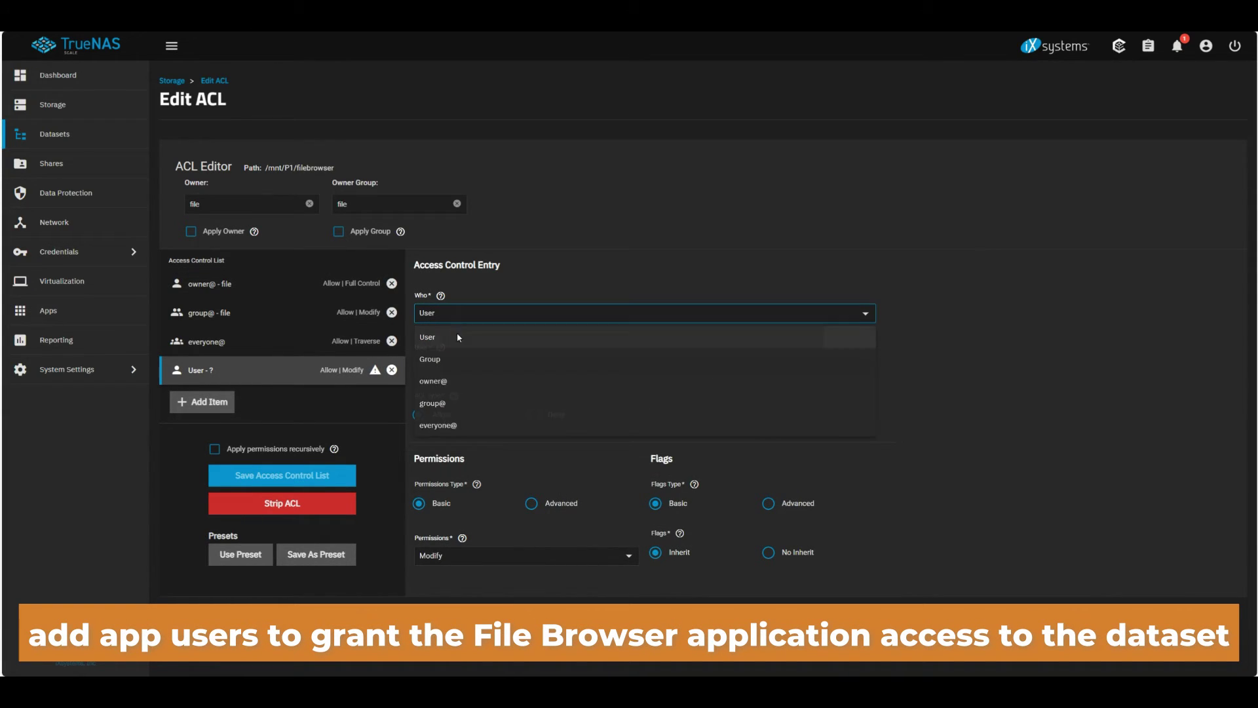
pyautogui.click(458, 365)
pyautogui.click(470, 403)
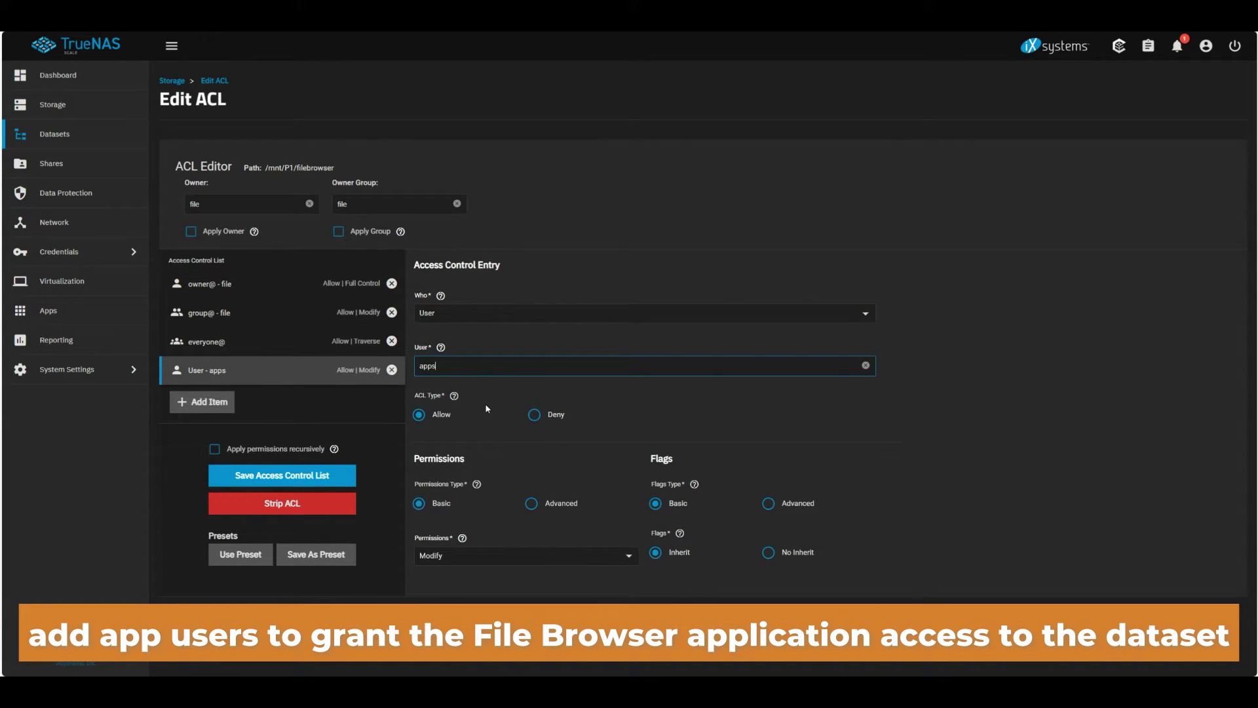
pyautogui.click(284, 449)
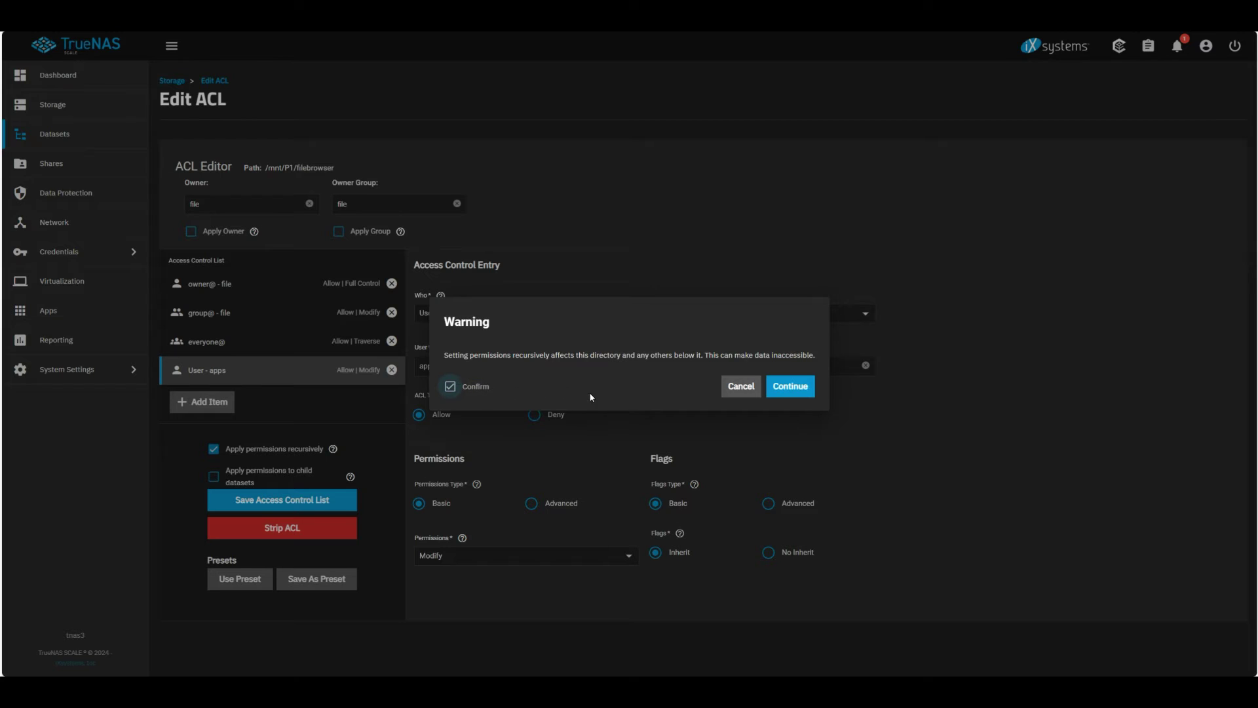
pyautogui.press('Return')
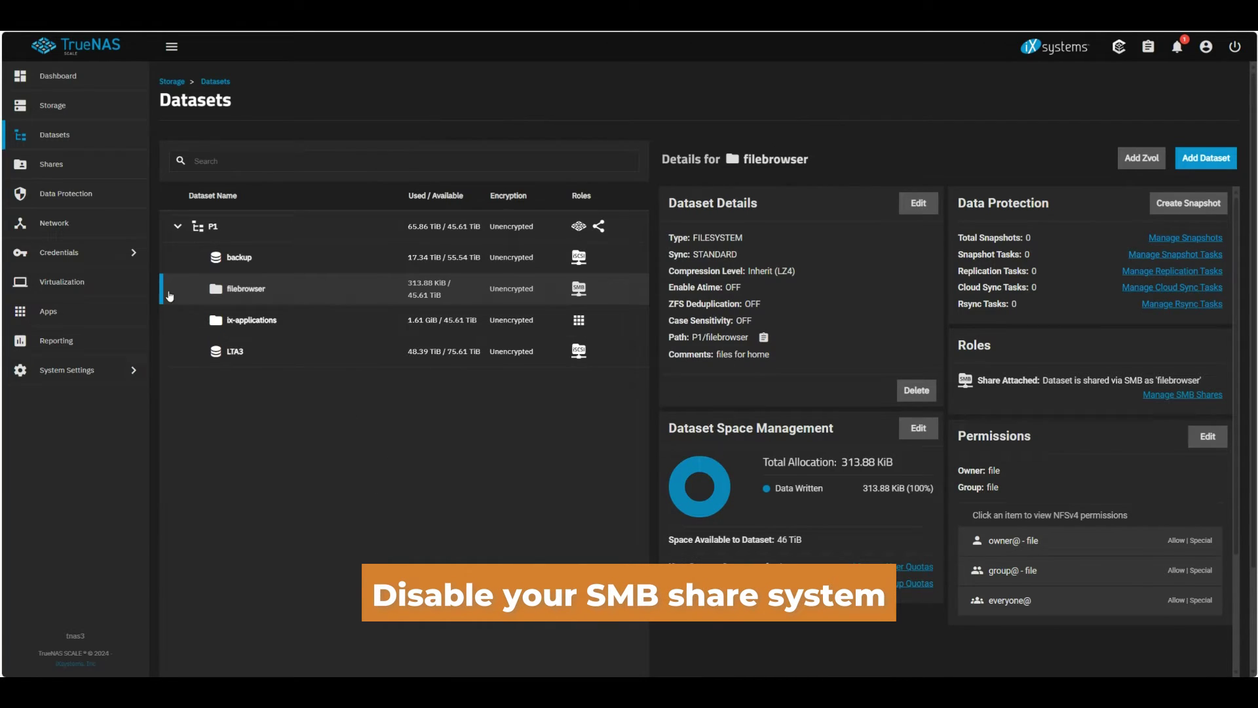
# - Disable the SMB share, then find File Browser in Discover Apps and start installing it
pyautogui.click(80, 163)
pyautogui.click(584, 220)
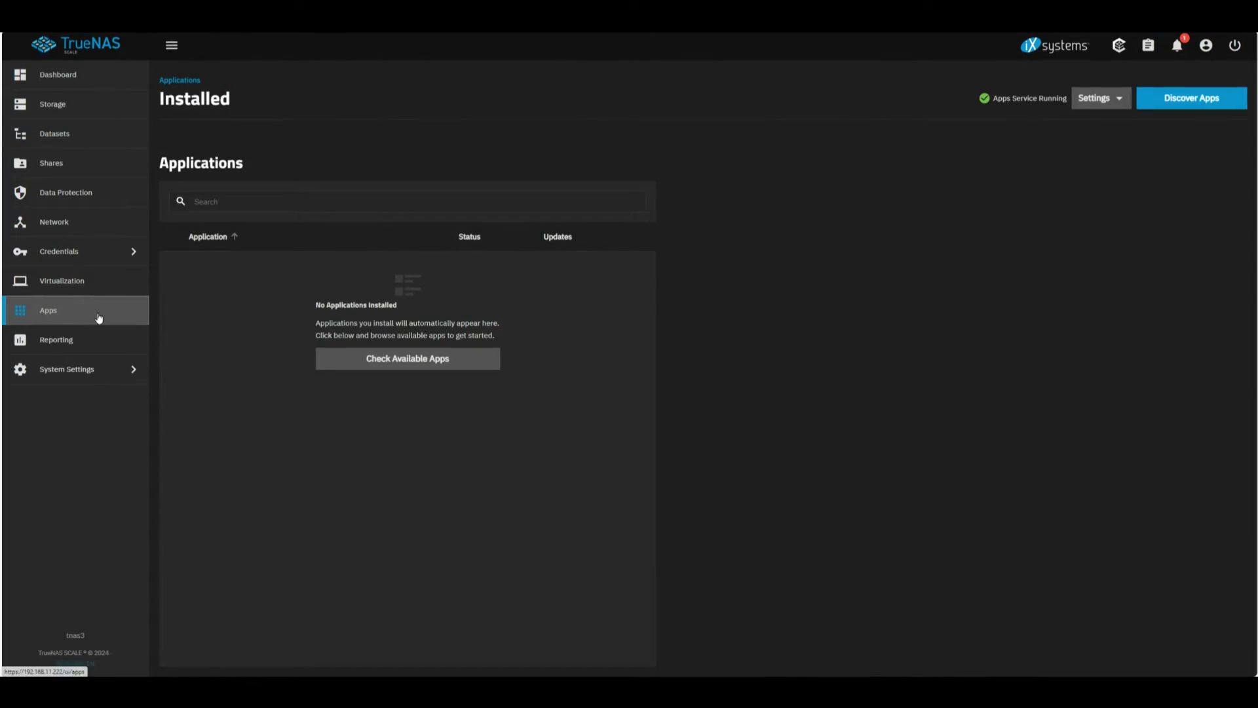
pyautogui.click(319, 163)
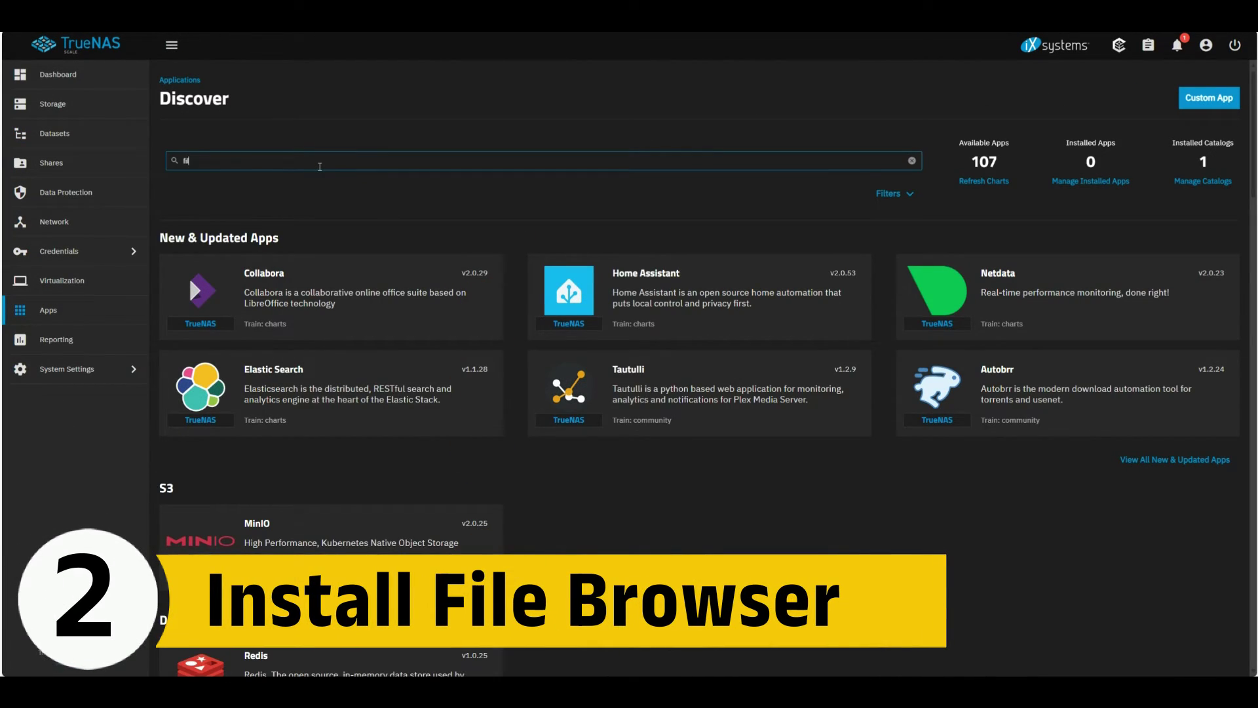
pyautogui.write('fileb')
pyautogui.click(338, 298)
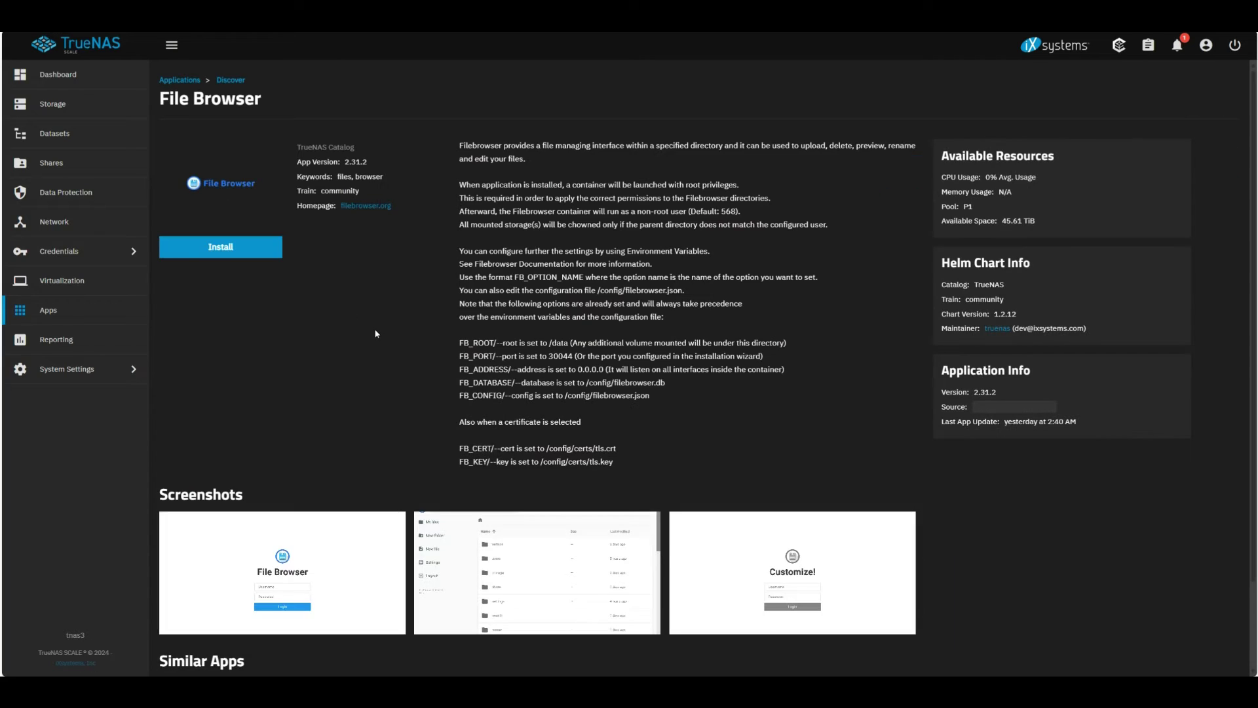
pyautogui.scroll(-2, 375, 331)
pyautogui.scroll(-2, 374, 331)
pyautogui.scroll(3, 915, 281)
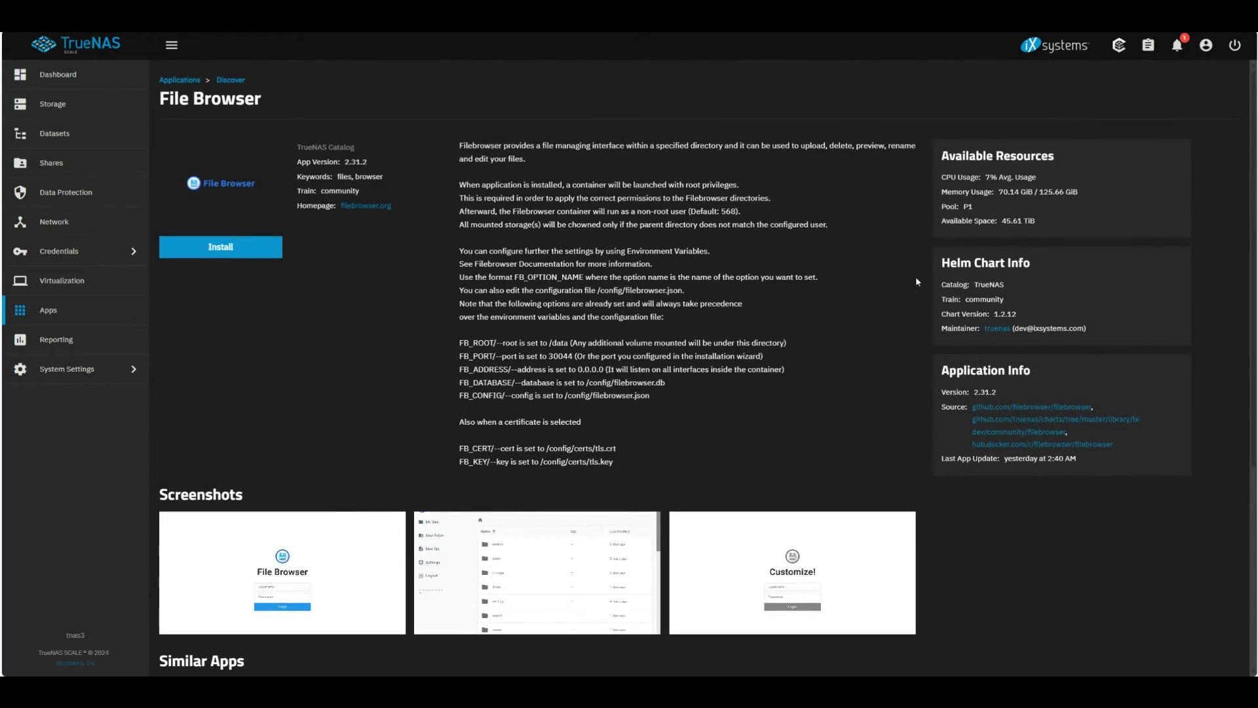
pyautogui.click(220, 247)
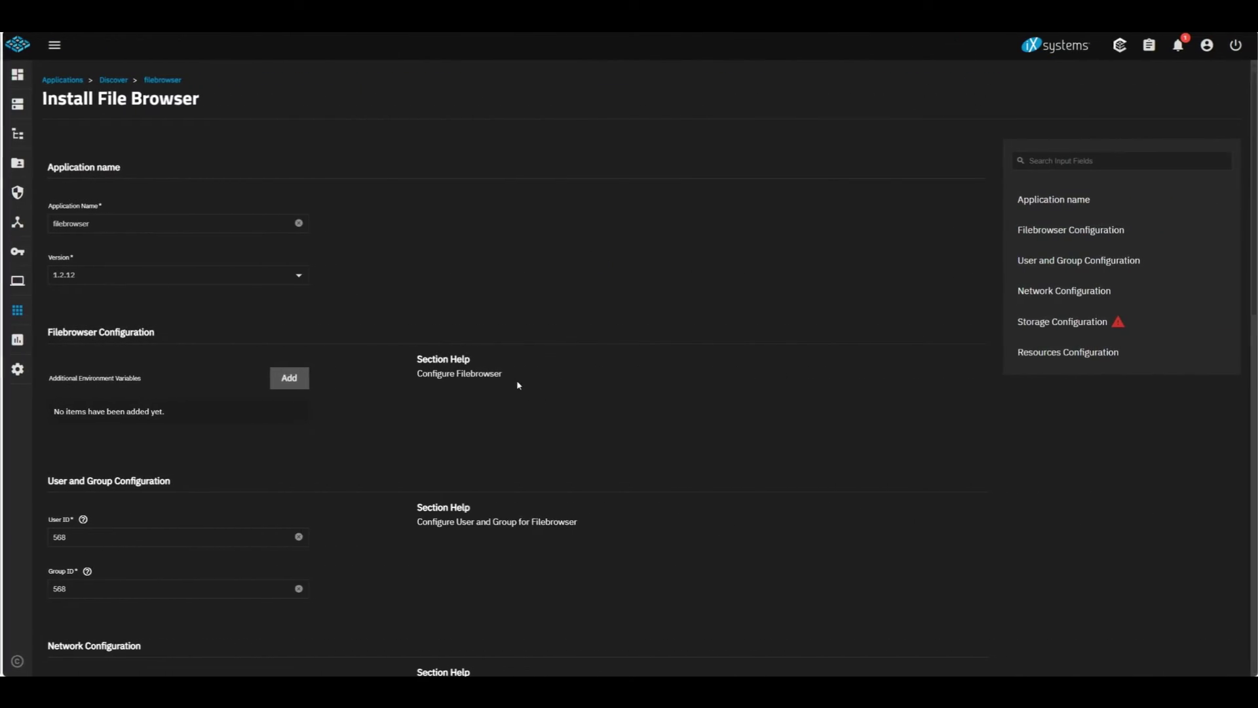
# - Keep the default version and web port 30044, and choose the truenas_default certificate
pyautogui.click(227, 284)
pyautogui.scroll(-2, 434, 311)
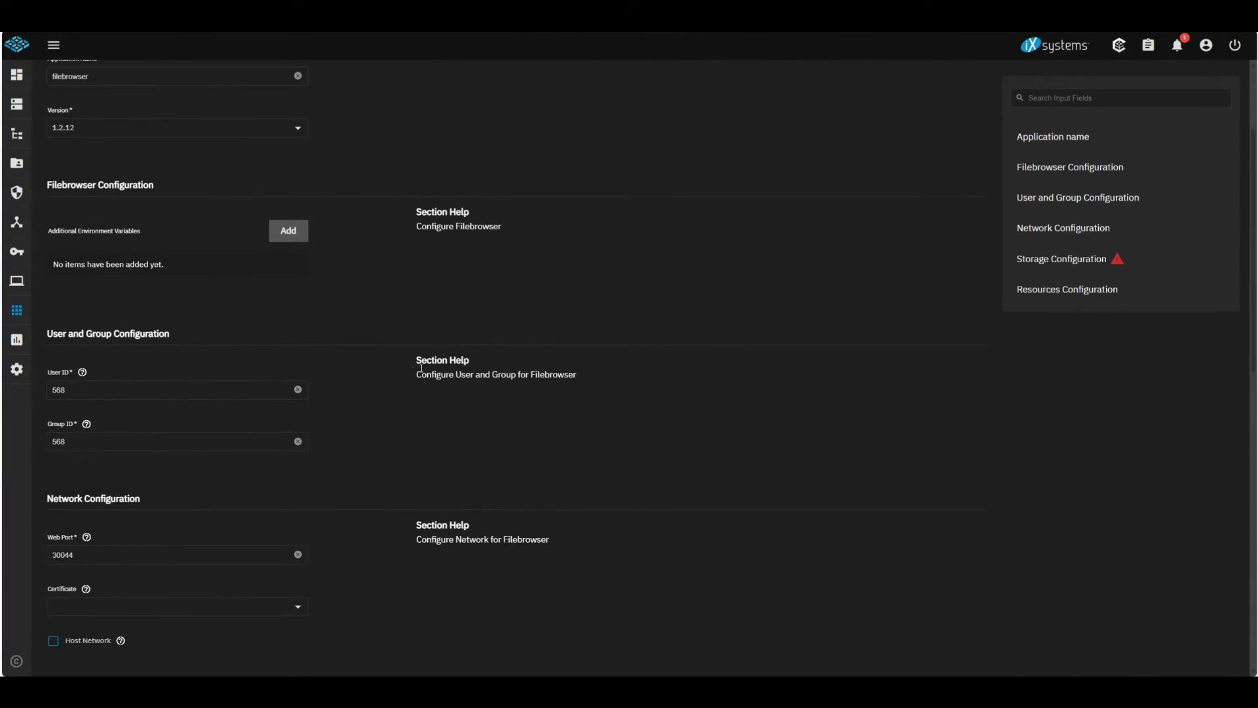
pyautogui.click(287, 230)
pyautogui.click(295, 257)
pyautogui.scroll(-2, 292, 325)
pyautogui.scroll(-2, 92, 248)
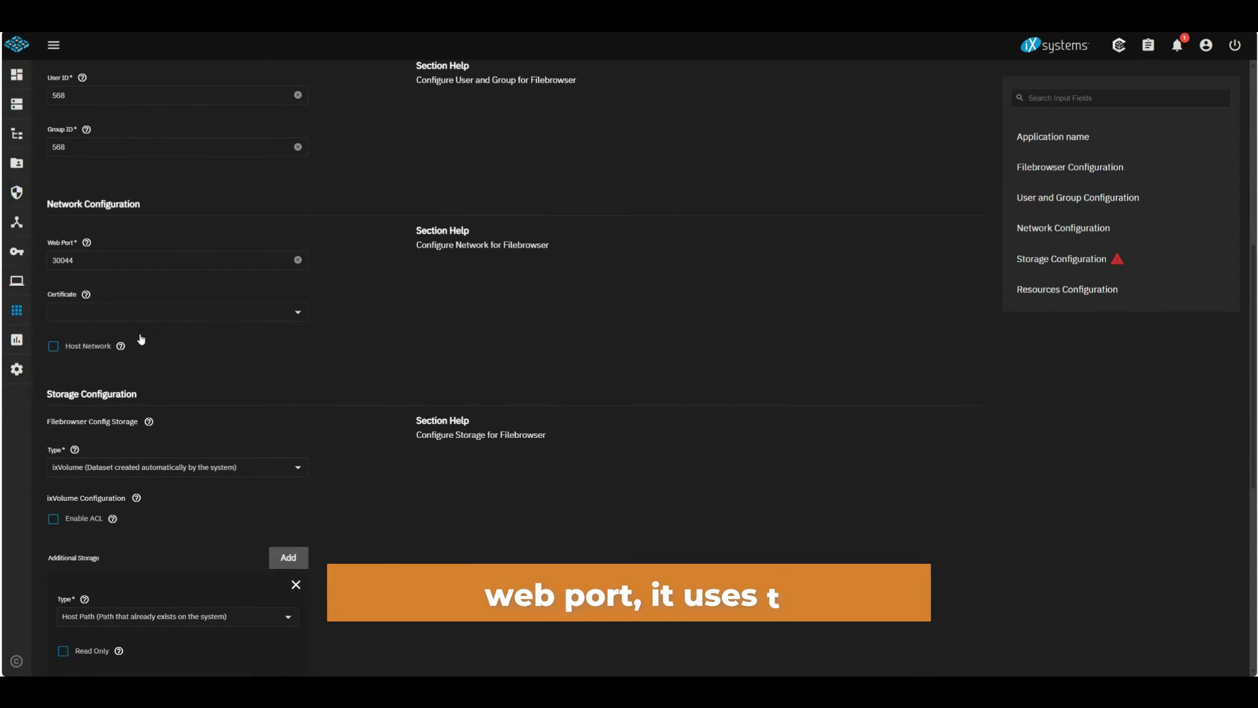
pyautogui.click(91, 261)
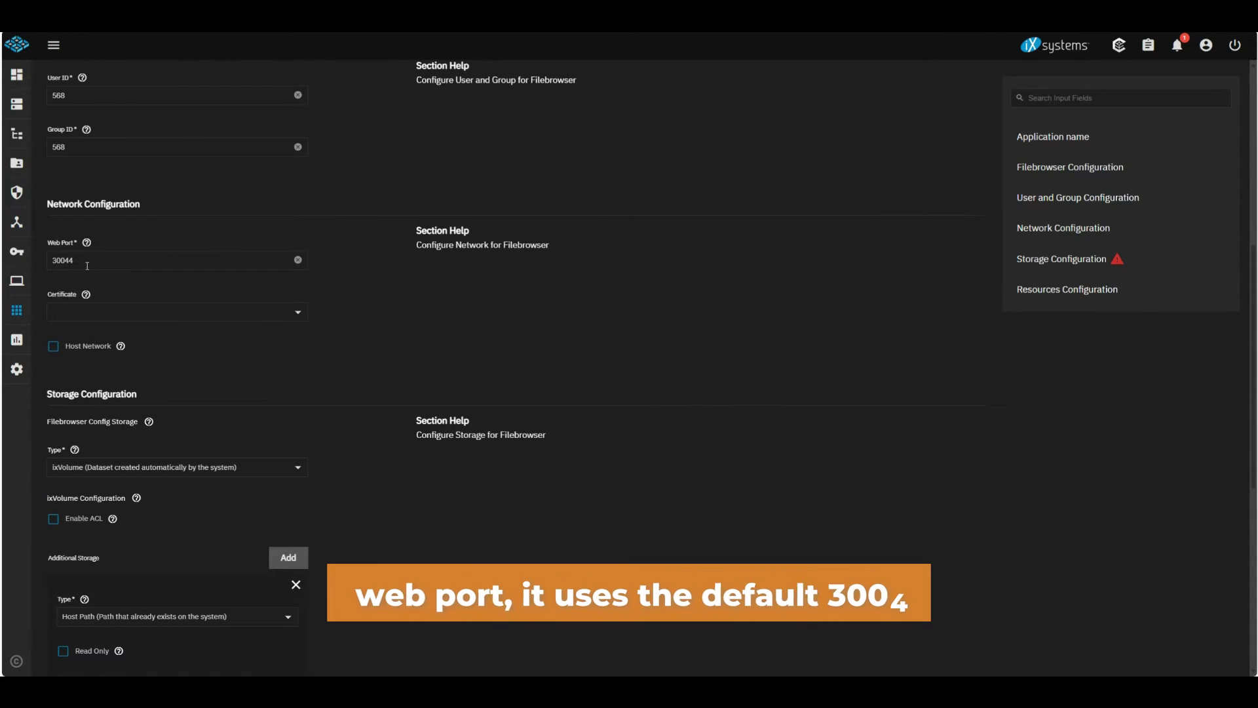
pyautogui.click(229, 312)
pyautogui.click(236, 357)
pyautogui.scroll(-2, 240, 372)
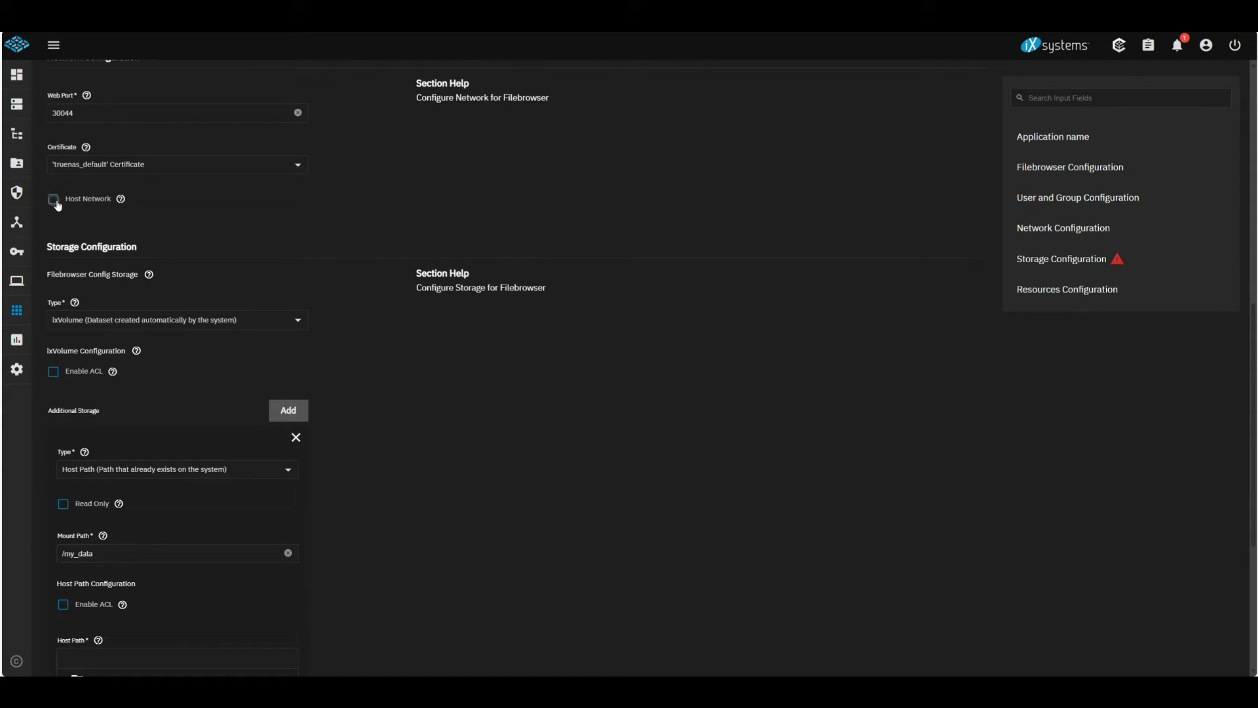
pyautogui.scroll(-1, 365, 310)
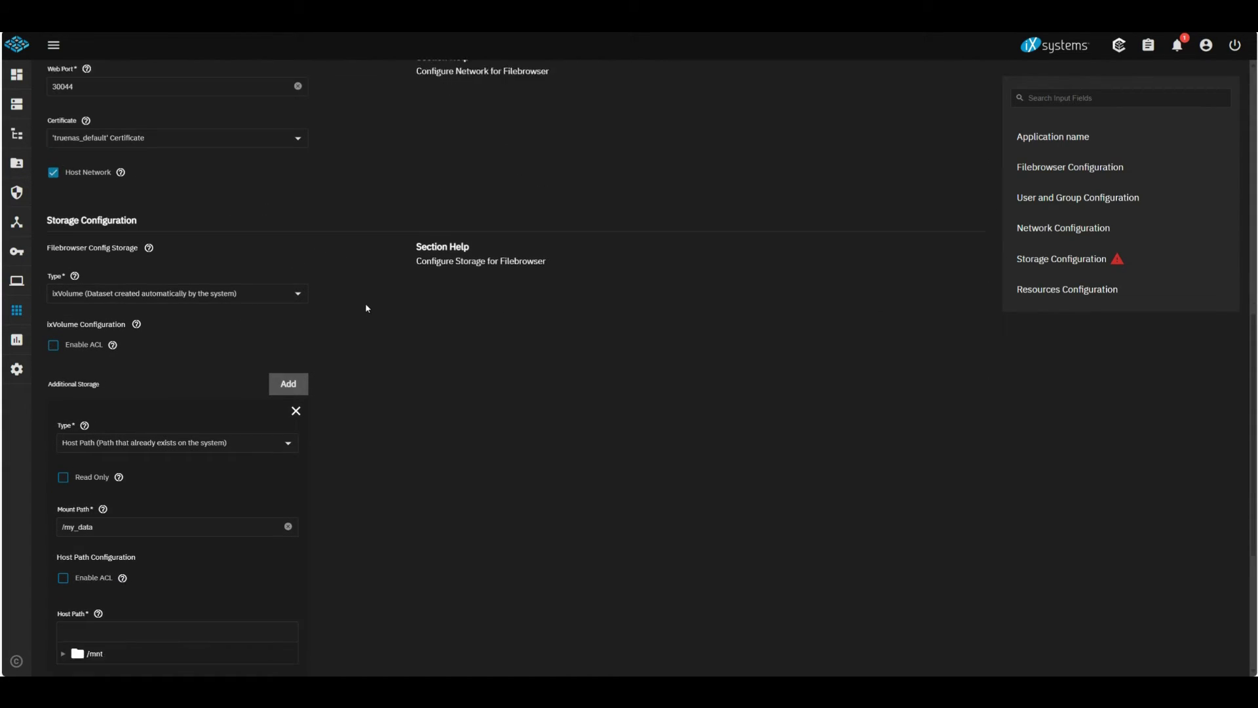
pyautogui.click(145, 272)
# - Keep ixVolume config storage, add host path /mnt/P1/filebrowser, and install File Browser
pyautogui.click(427, 333)
pyautogui.scroll(-2, 423, 329)
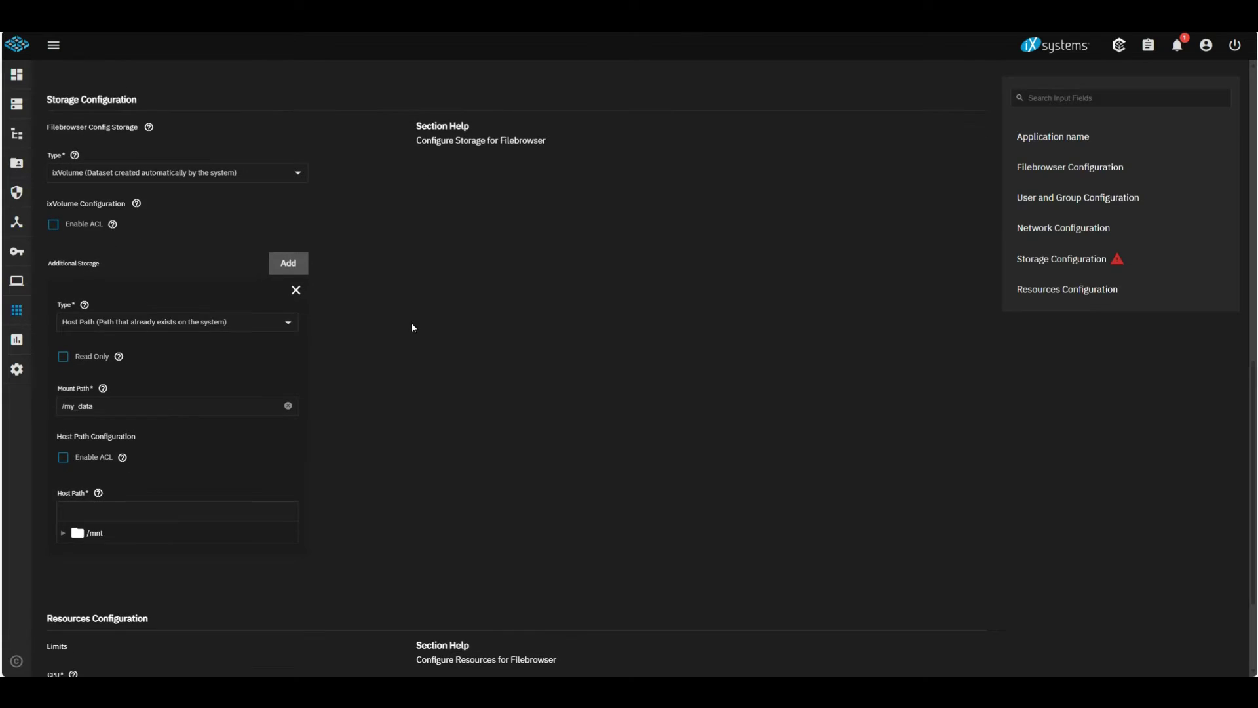
pyautogui.scroll(-1, 412, 322)
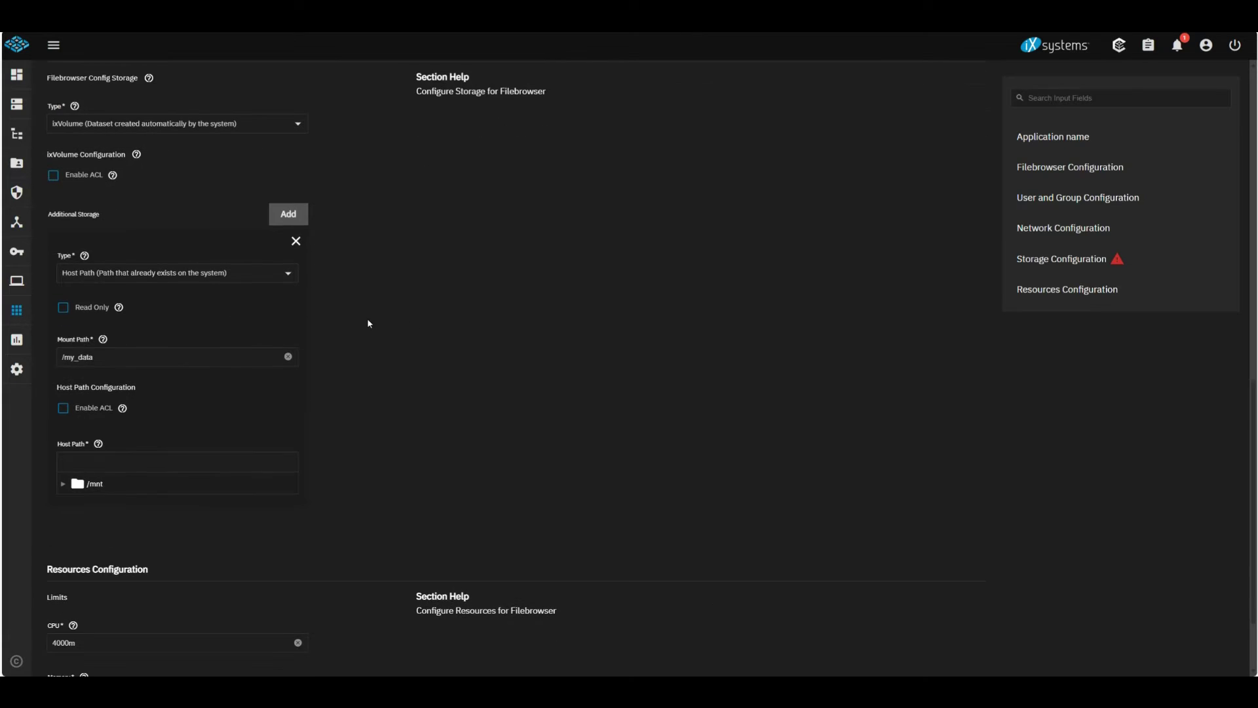
pyautogui.click(229, 275)
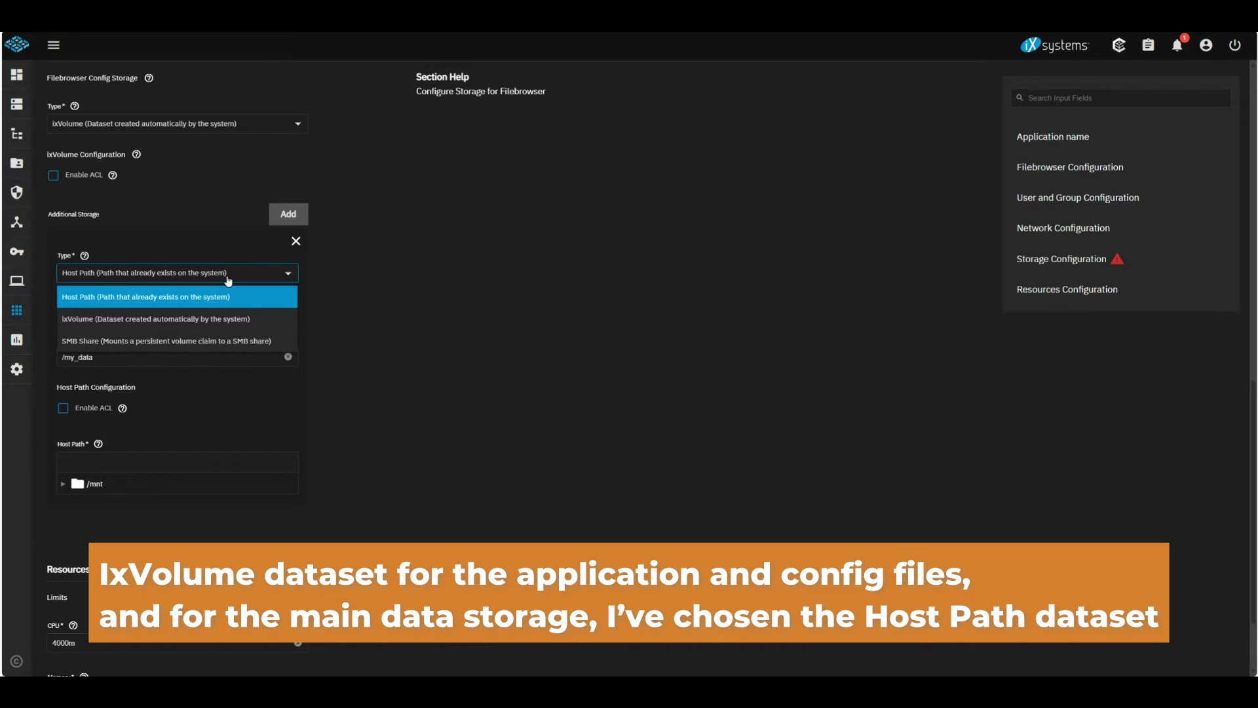
pyautogui.click(76, 399)
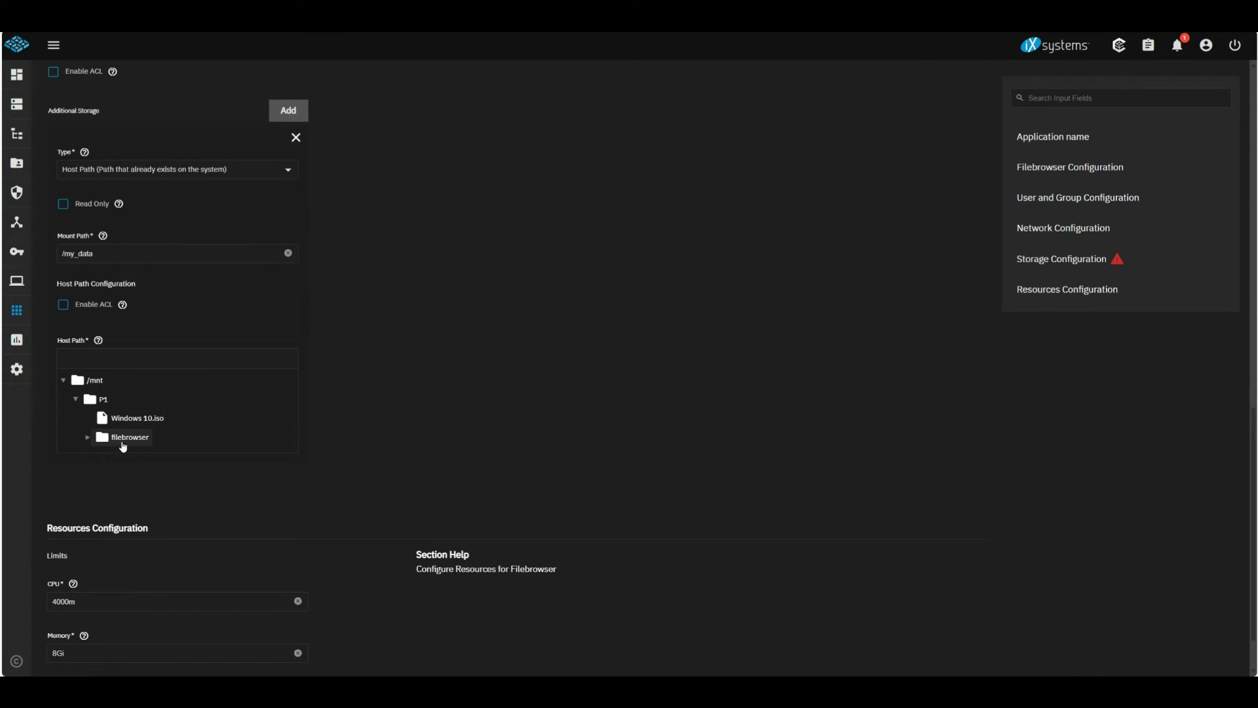
pyautogui.click(122, 438)
pyautogui.scroll(-1, 198, 501)
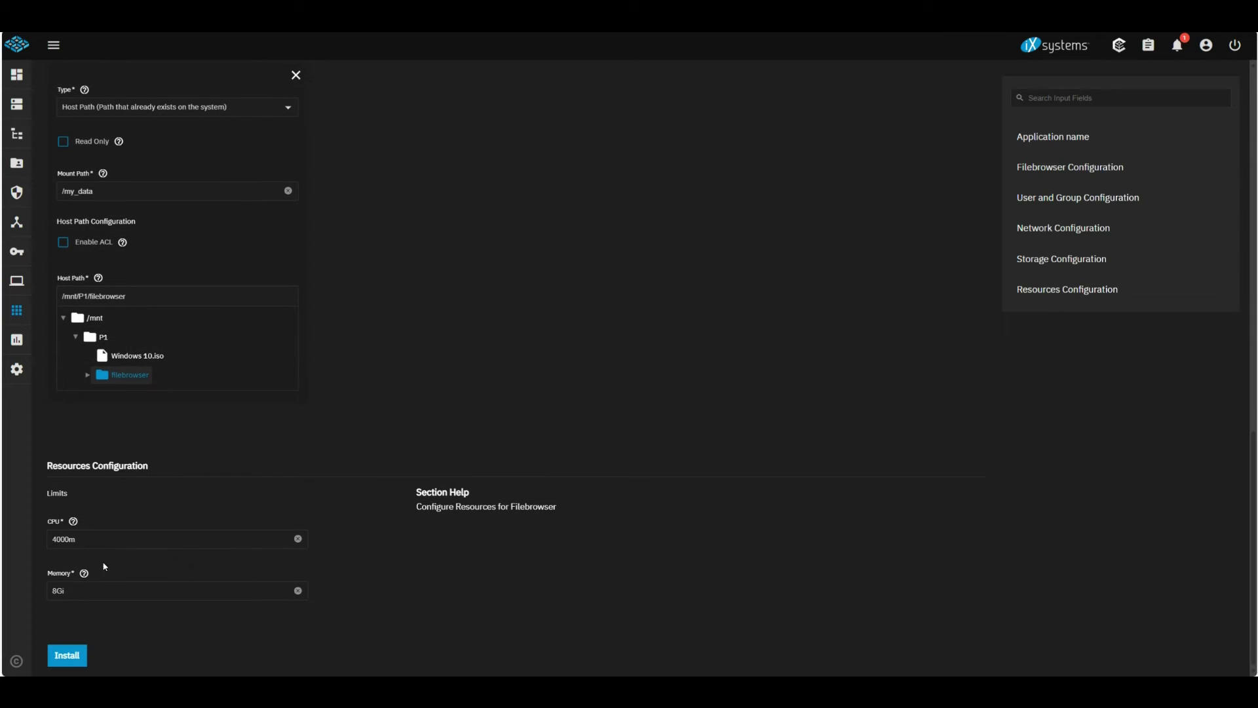
pyautogui.click(82, 656)
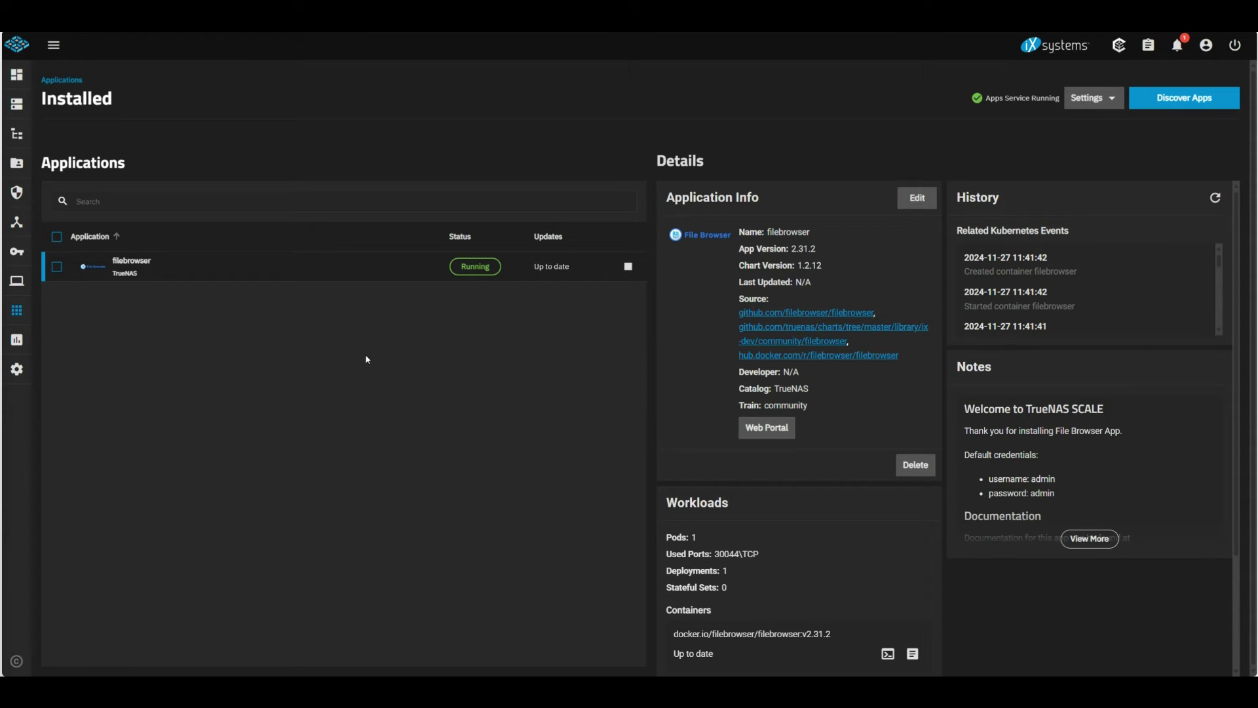
# - Open File Browser's login page from the Web Portal once the app shows Running
pyautogui.click(766, 426)
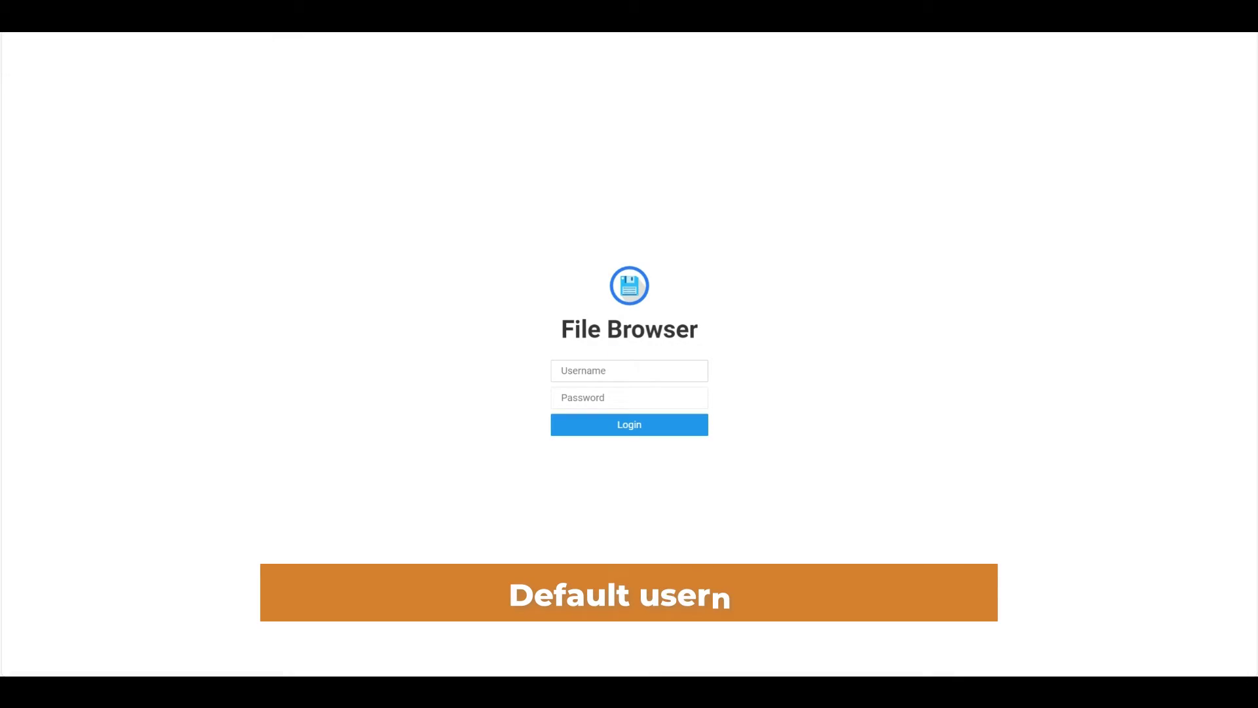
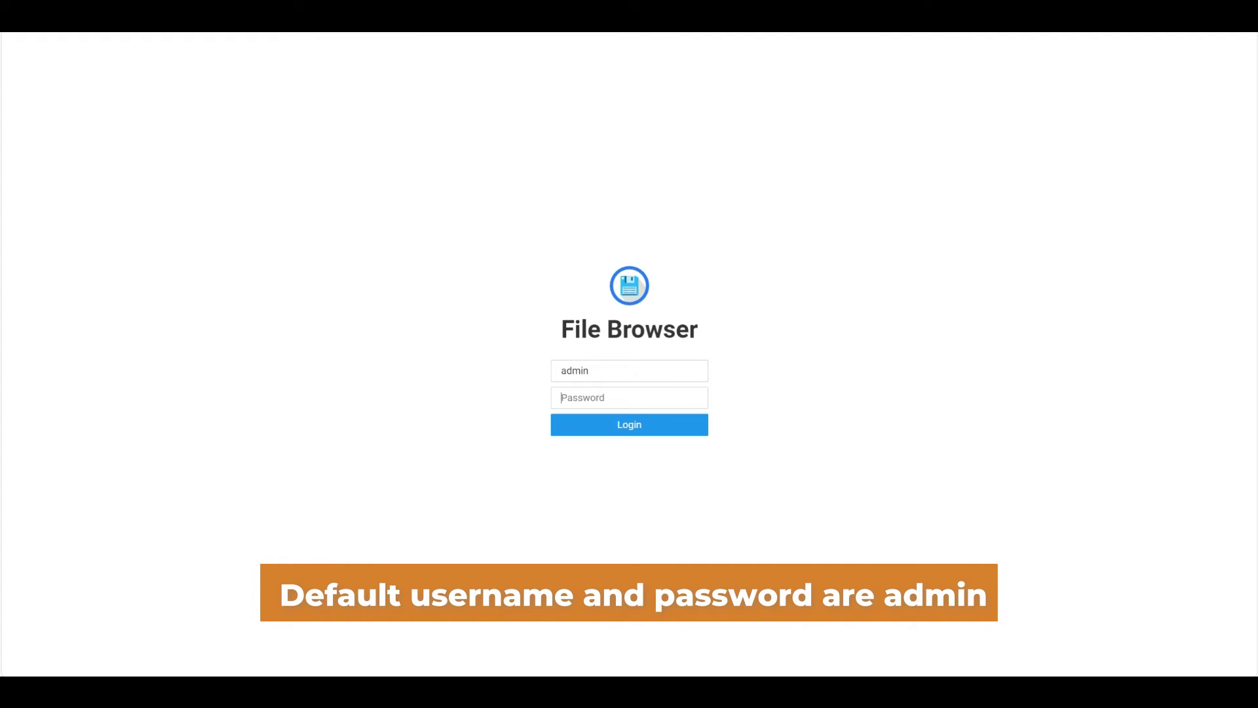
# - Log in to File Browser and open the media folder inside my_data
pyautogui.press('Return')
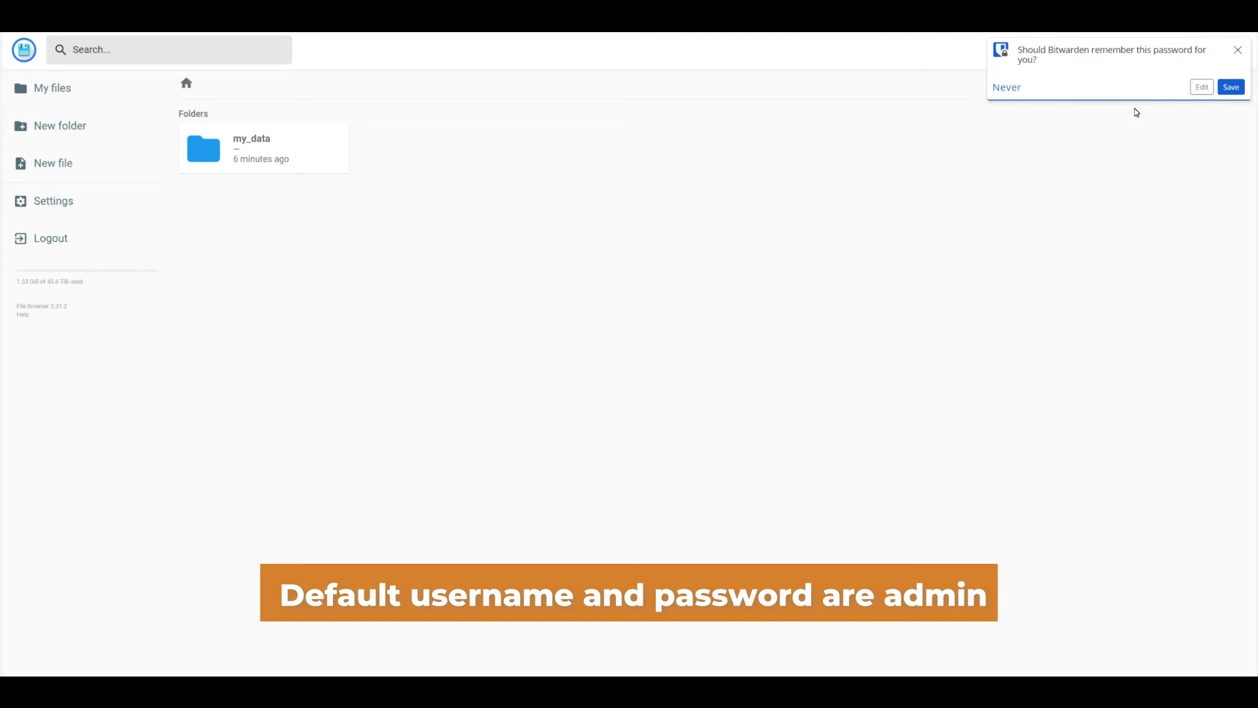
pyautogui.click(1236, 51)
pyautogui.doubleClick(282, 162)
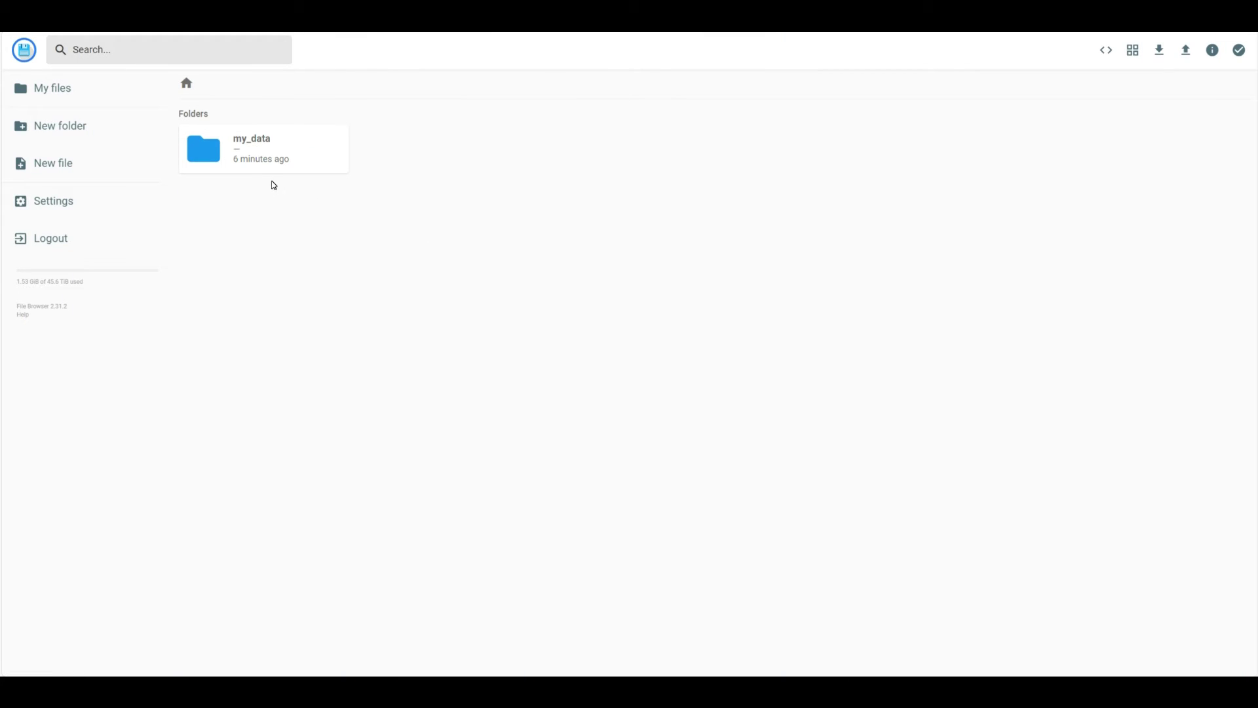
pyautogui.doubleClick(272, 167)
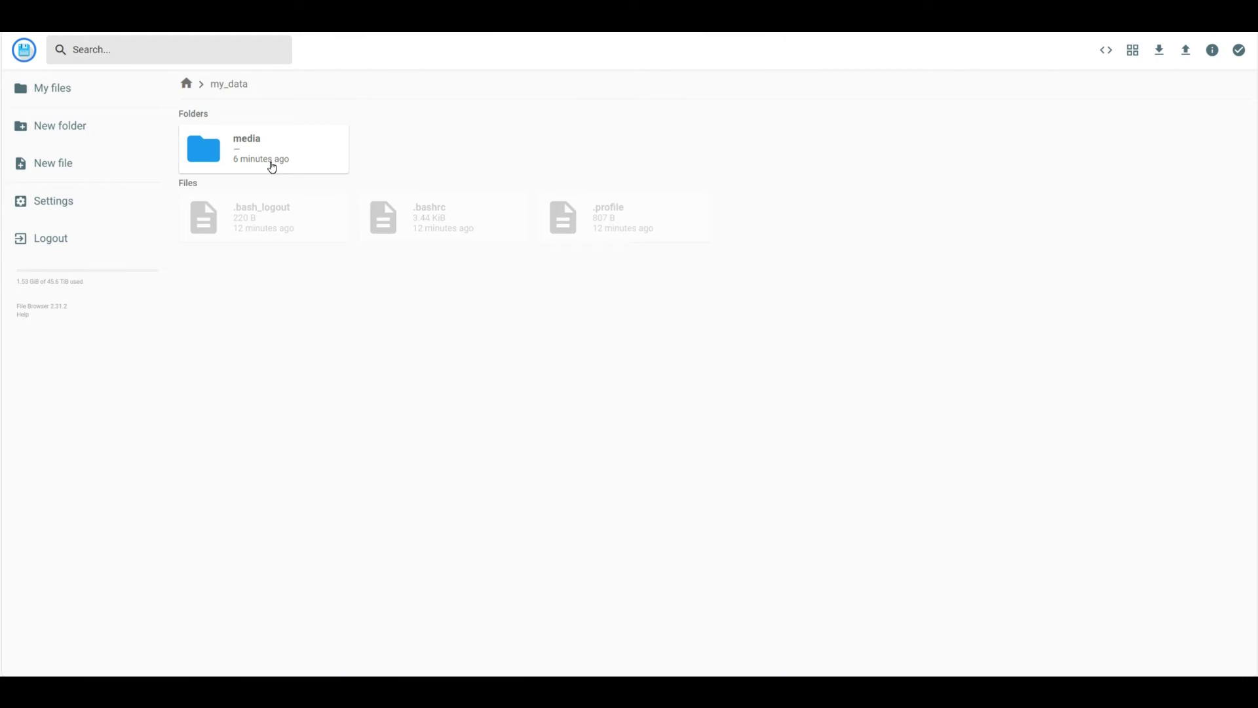
pyautogui.doubleClick(258, 148)
# - Play Varanasi Hindi.mp4, then re-enable the filebrowser SMB share in TrueNAS
pyautogui.click(296, 161)
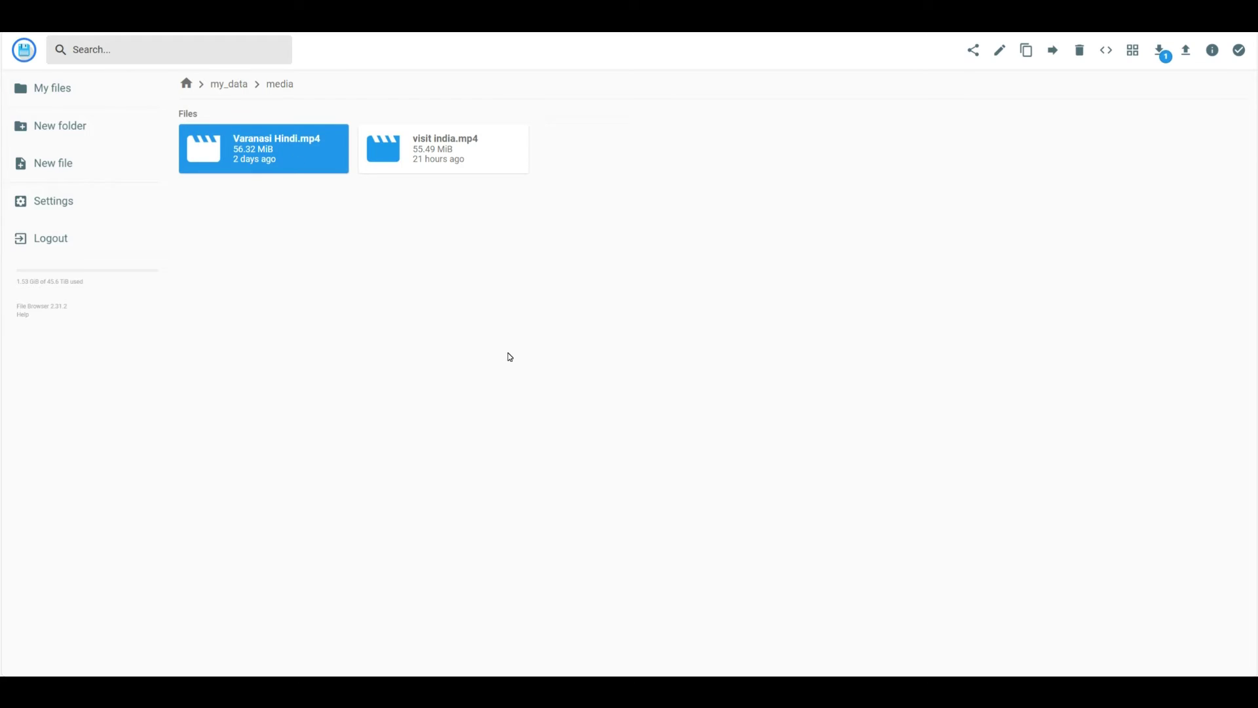
pyautogui.doubleClick(297, 153)
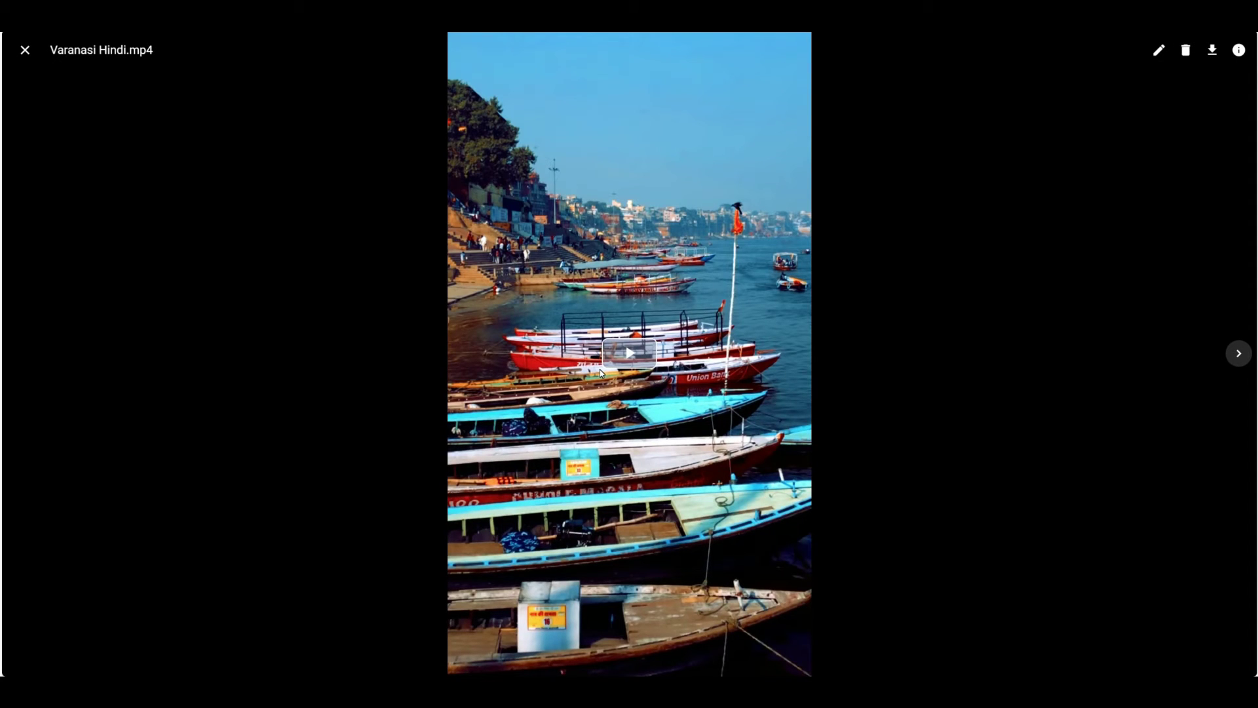
pyautogui.click(600, 373)
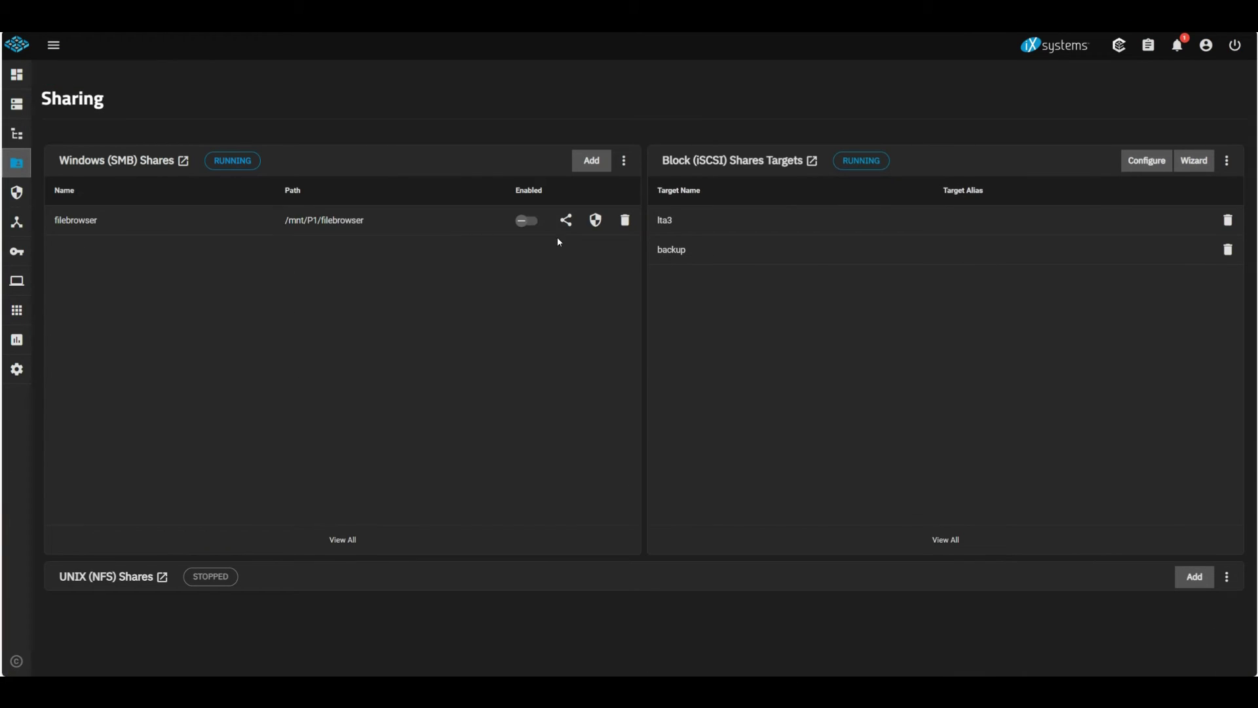
pyautogui.click(526, 220)
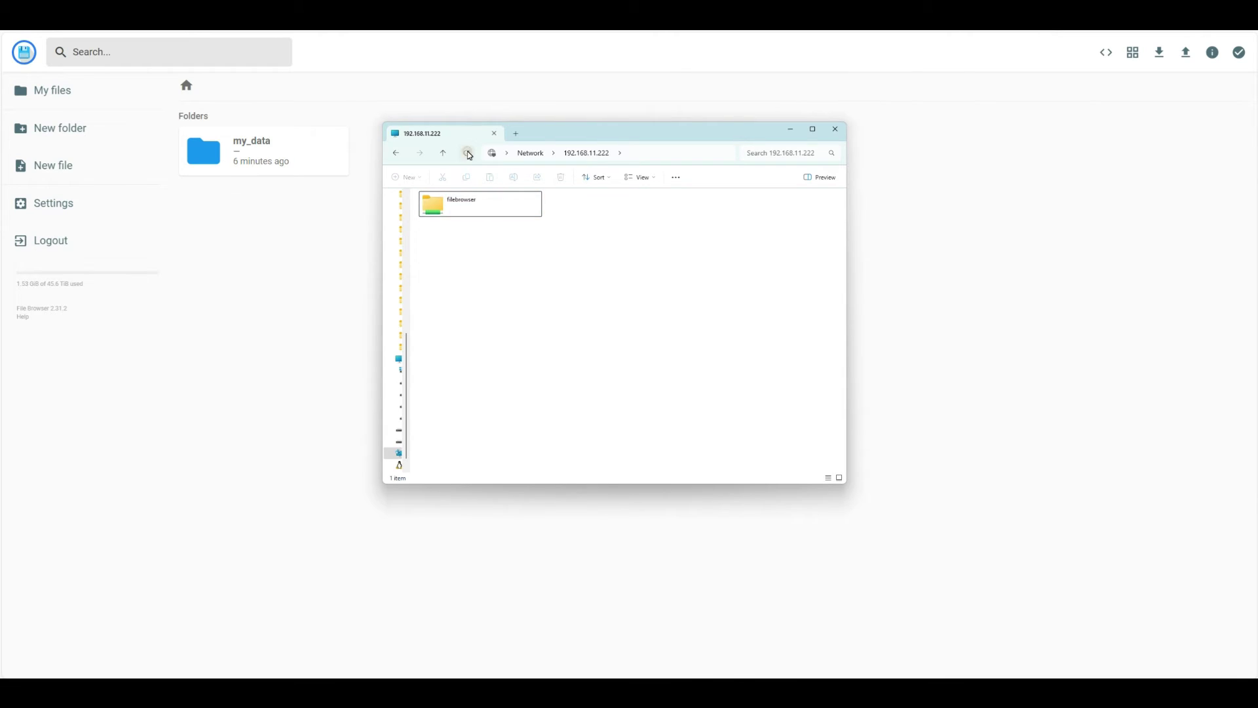
# - In Explorer, browse the filebrowser share's media videos, then start a new folder there
pyautogui.doubleClick(470, 205)
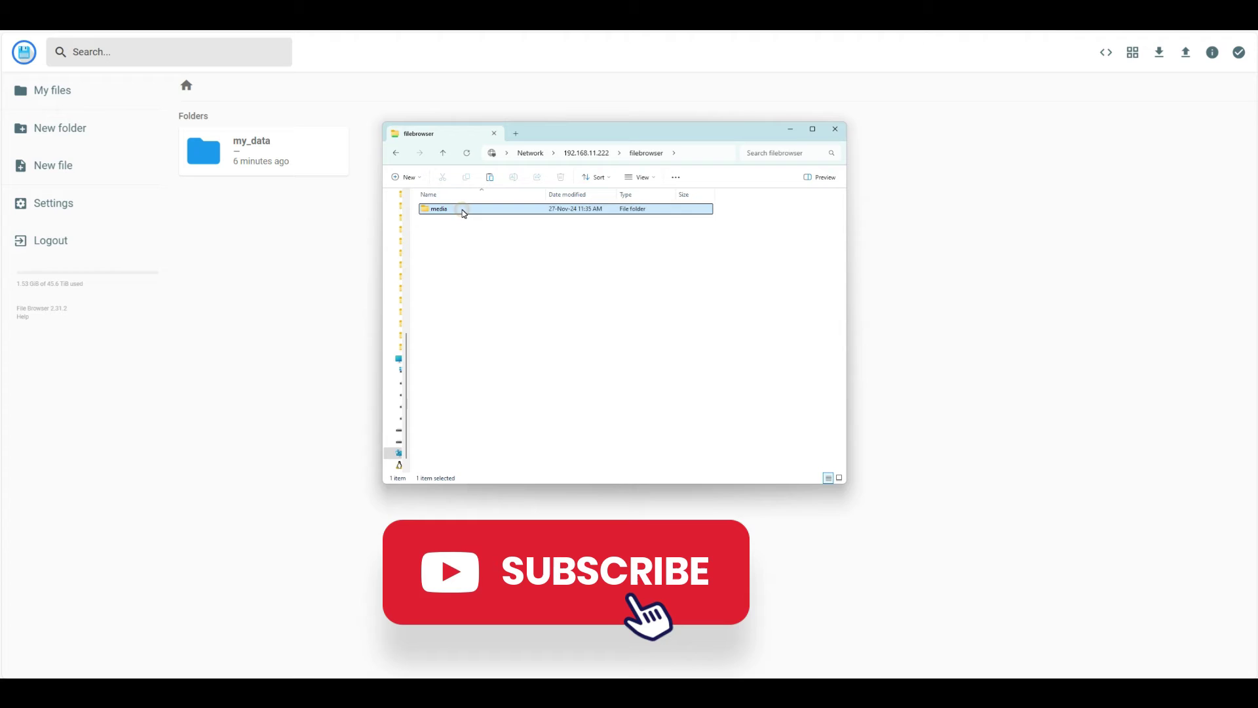
pyautogui.doubleClick(482, 208)
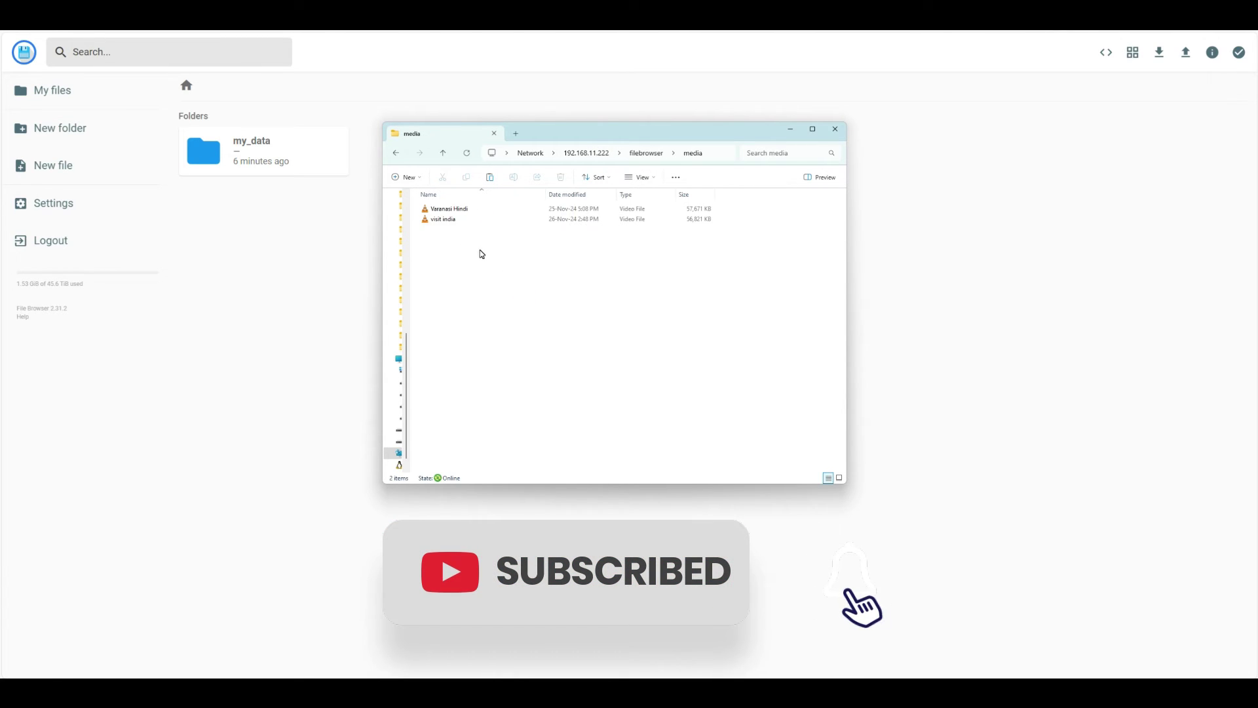
pyautogui.hotkey('alt', 'Left')
pyautogui.click(515, 311)
pyautogui.click(418, 178)
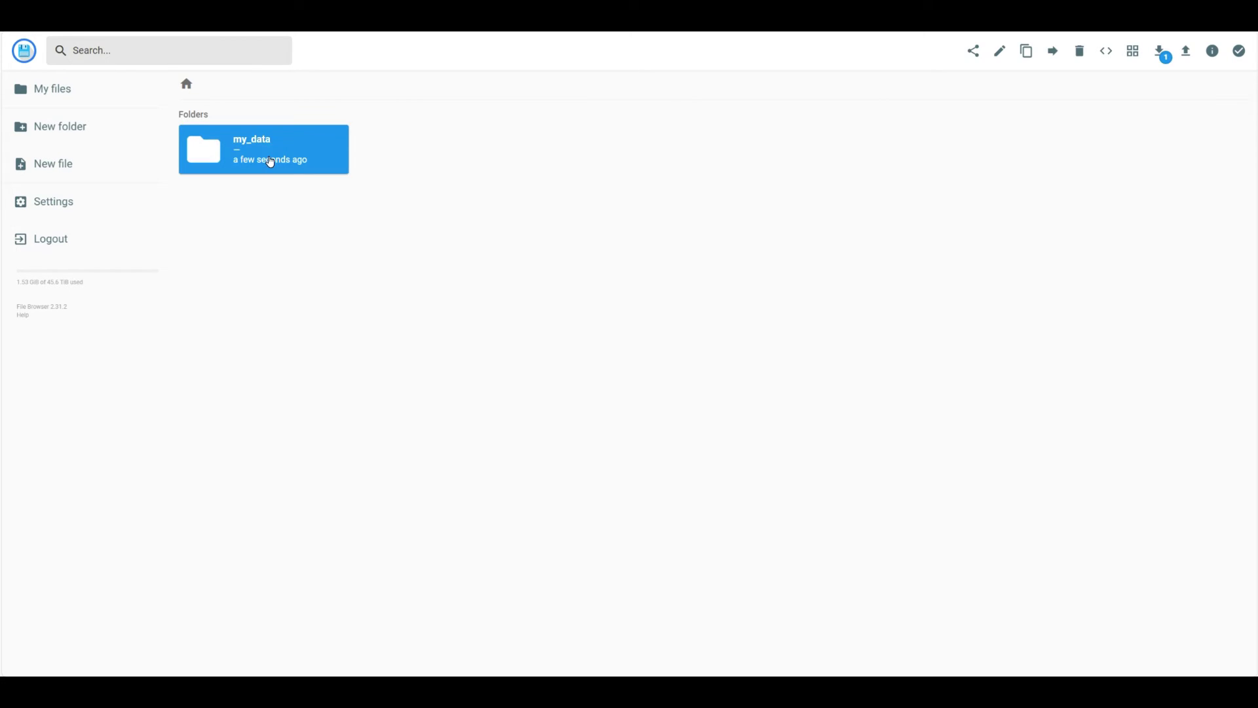
# - Preview and download the Development Reporting Sheet from my_data > files
pyautogui.doubleClick(269, 160)
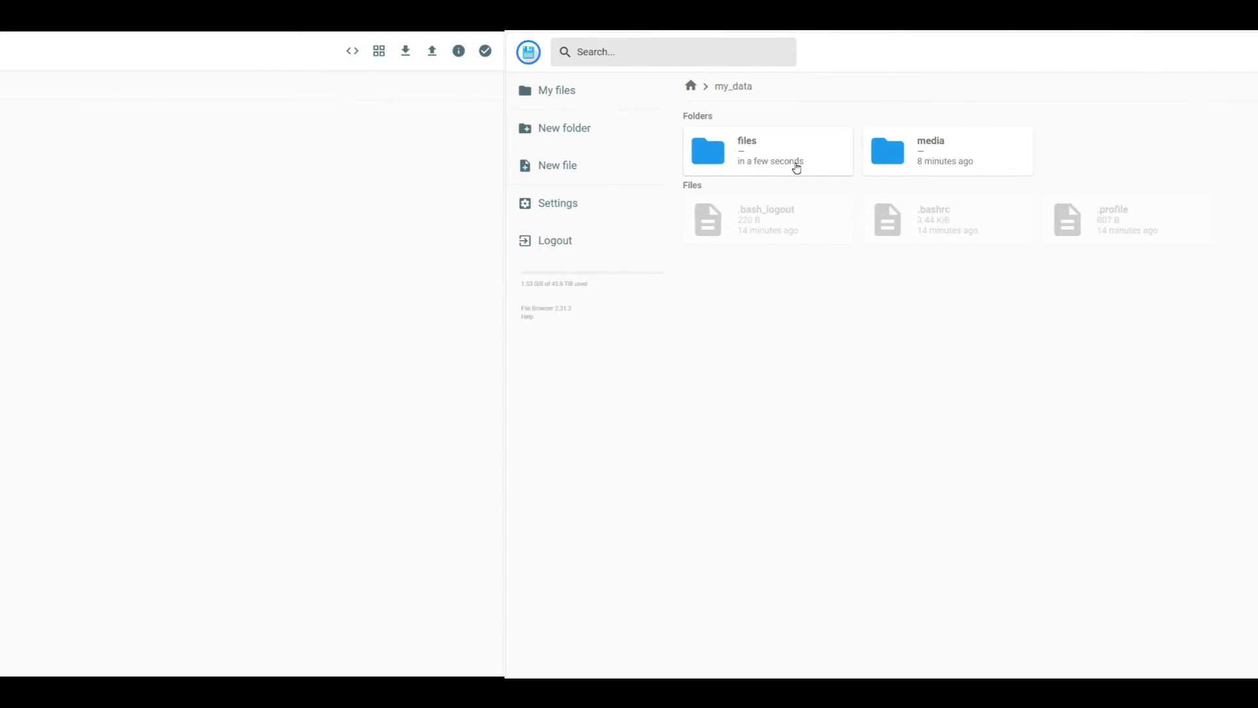
pyautogui.doubleClick(290, 162)
pyautogui.doubleClick(285, 152)
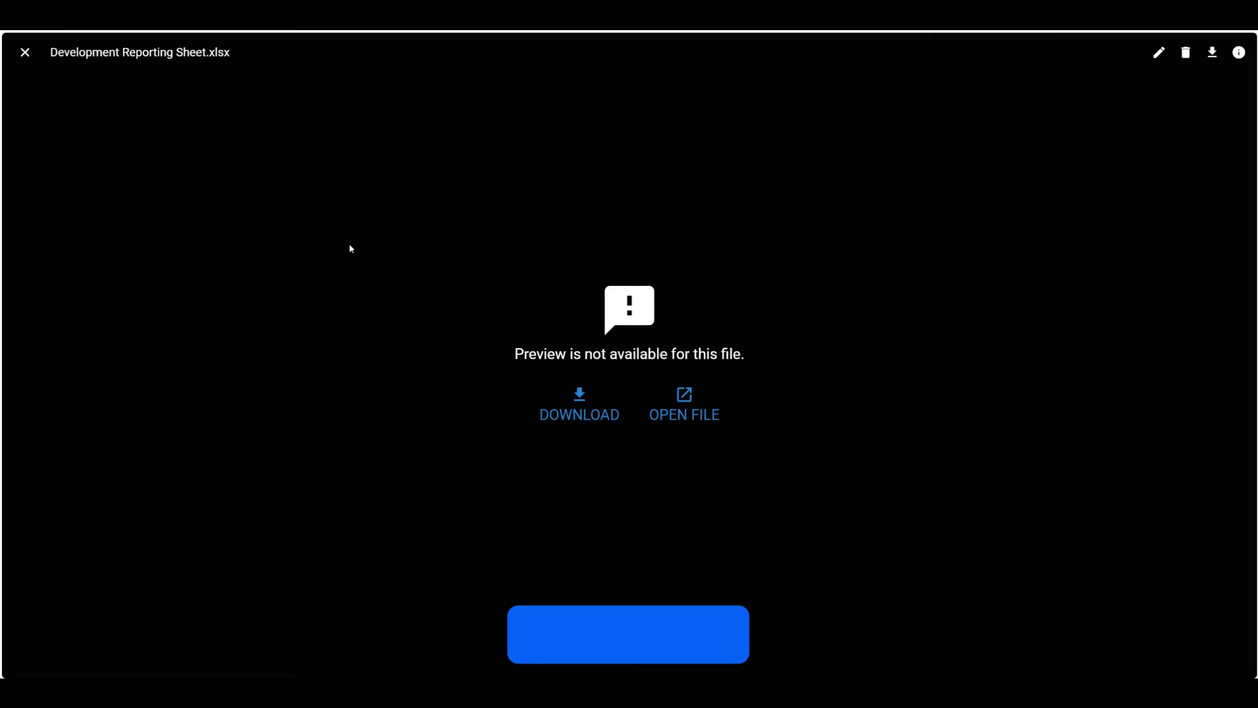
pyautogui.click(574, 406)
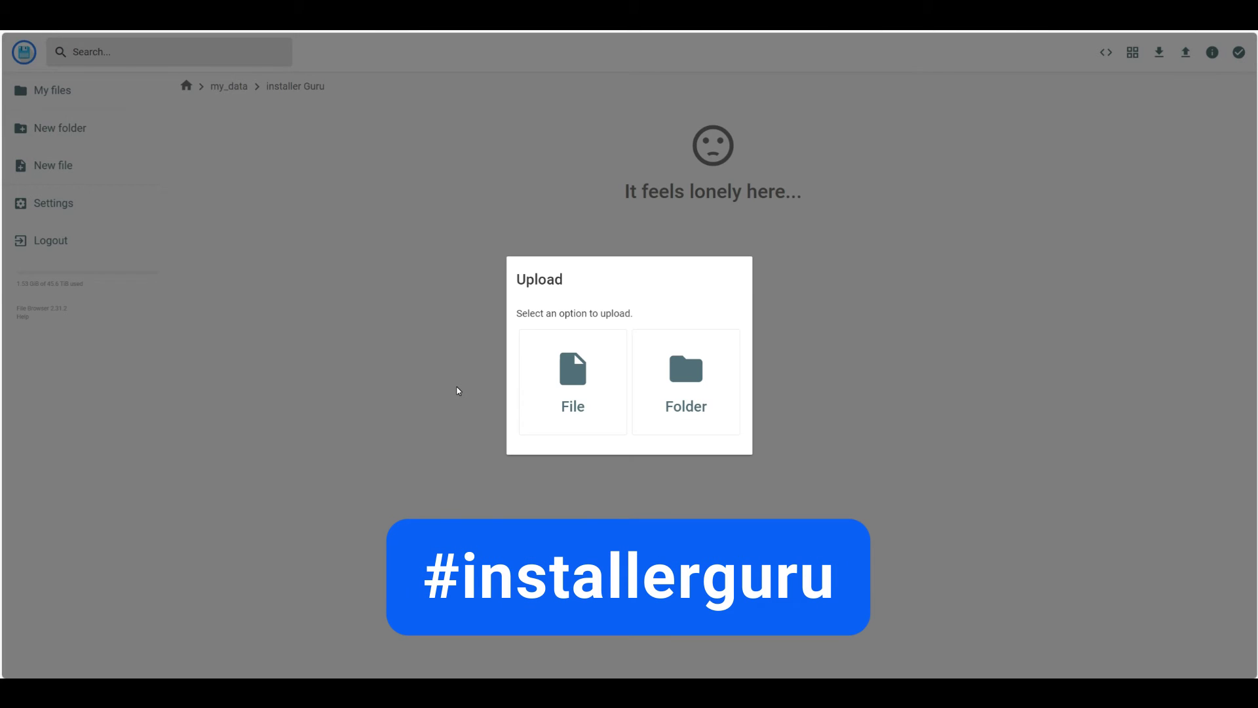
# - Upload the Navratri greeting video into installer Guru and play it back
pyautogui.moveTo(781, 374); pyautogui.dragTo(675, 397)
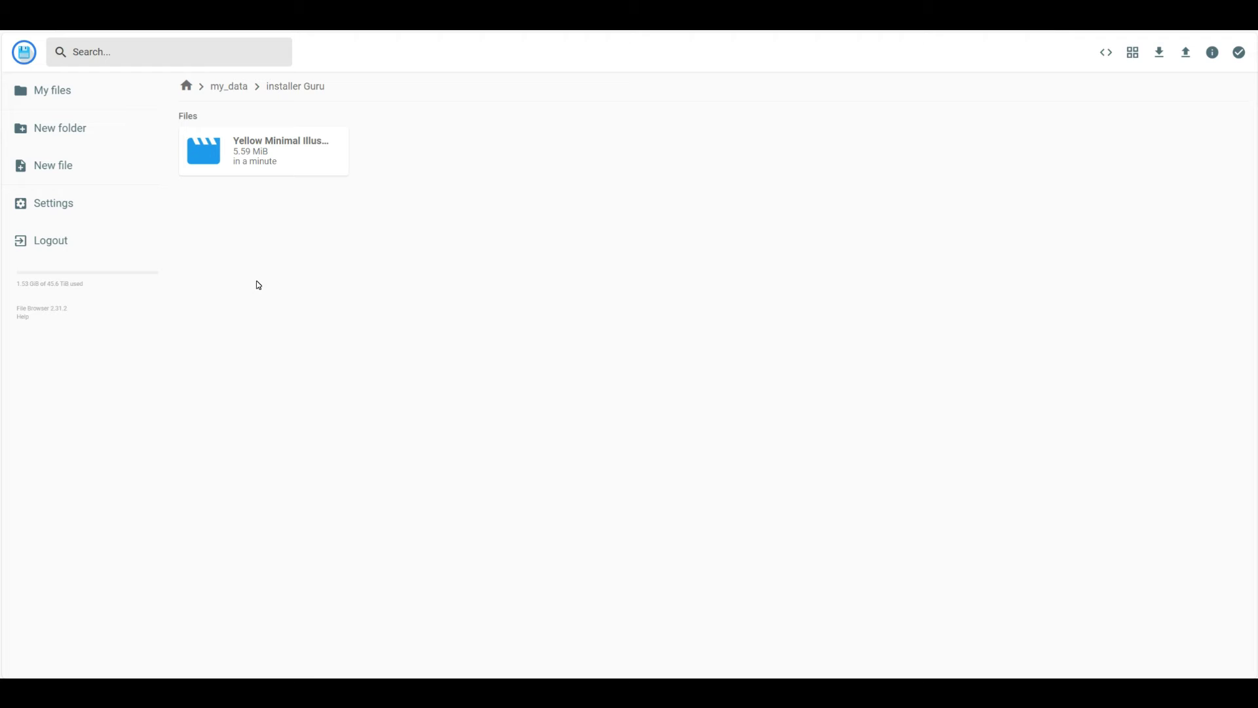
pyautogui.doubleClick(275, 149)
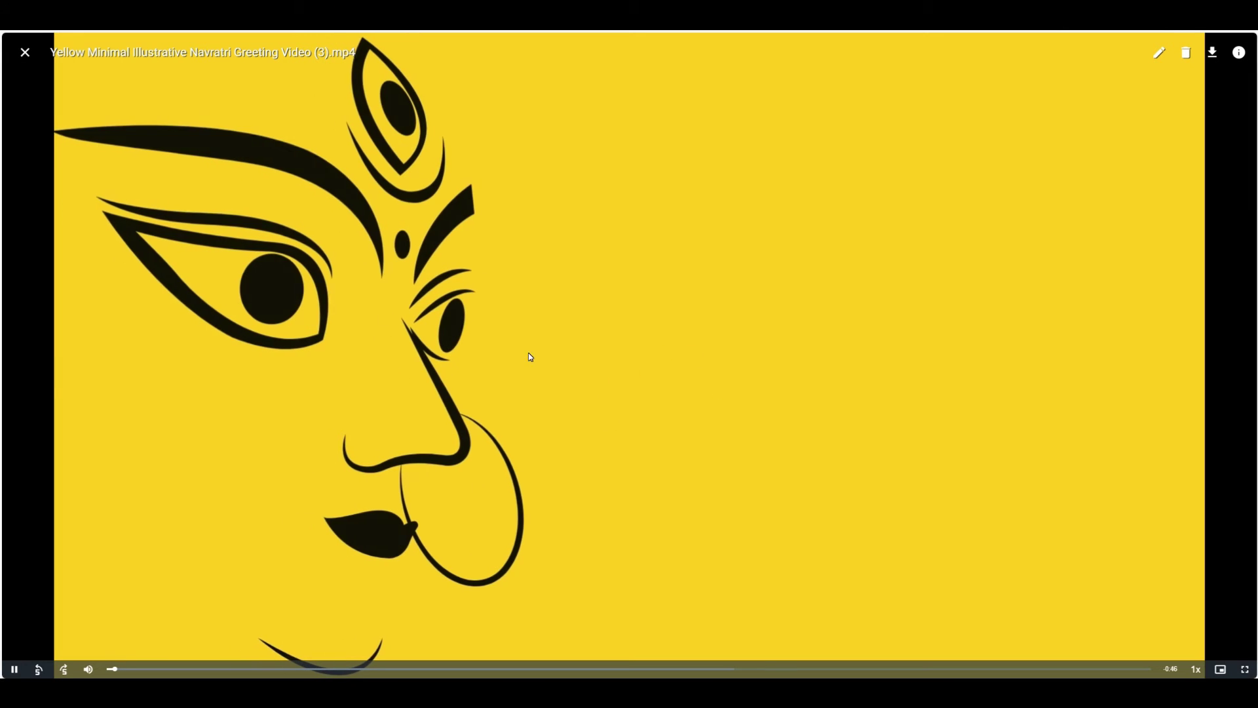
pyautogui.click(30, 60)
pyautogui.click(188, 87)
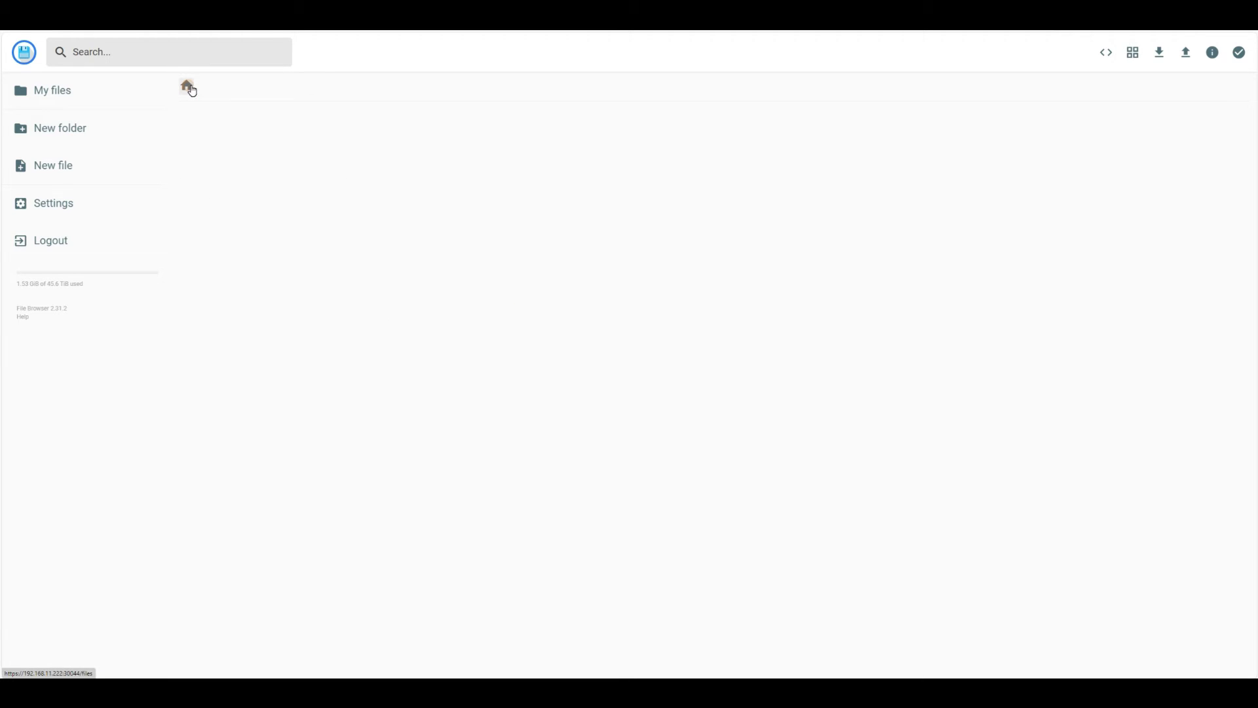
# - Play visit india.mp4 in my_data > media and check its file information
pyautogui.doubleClick(266, 155)
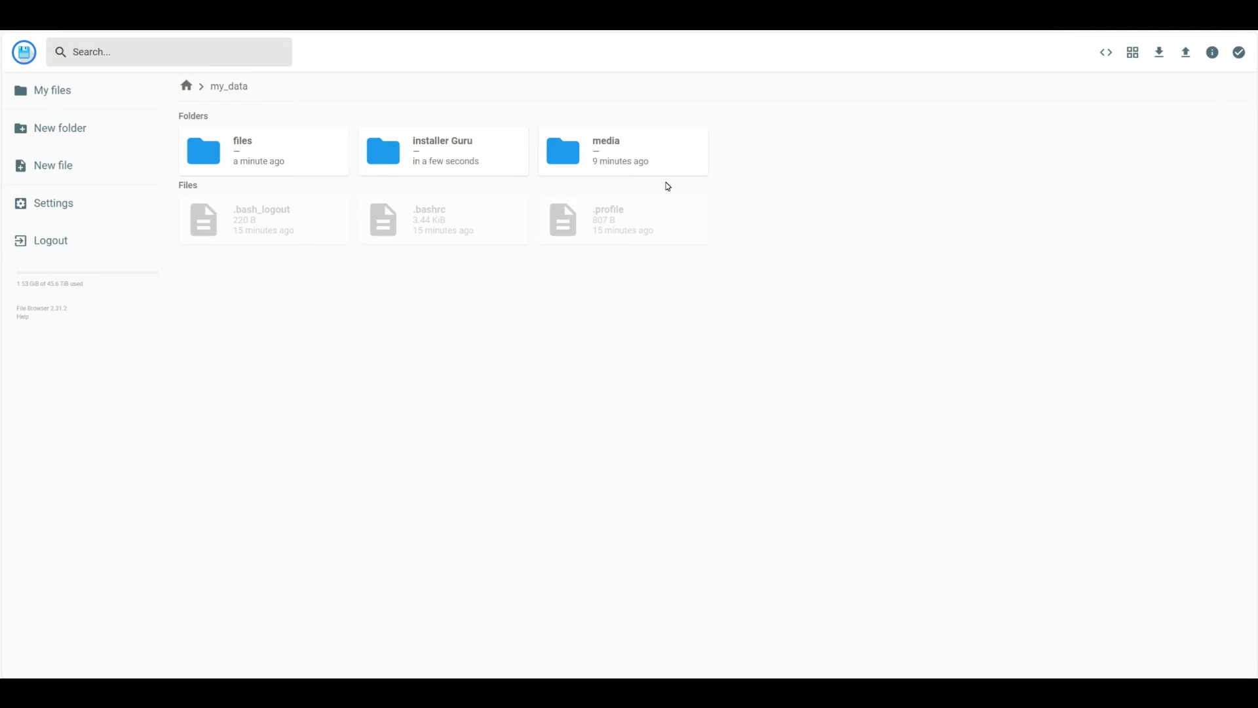
pyautogui.doubleClick(600, 159)
pyautogui.click(442, 149)
pyautogui.doubleClick(442, 149)
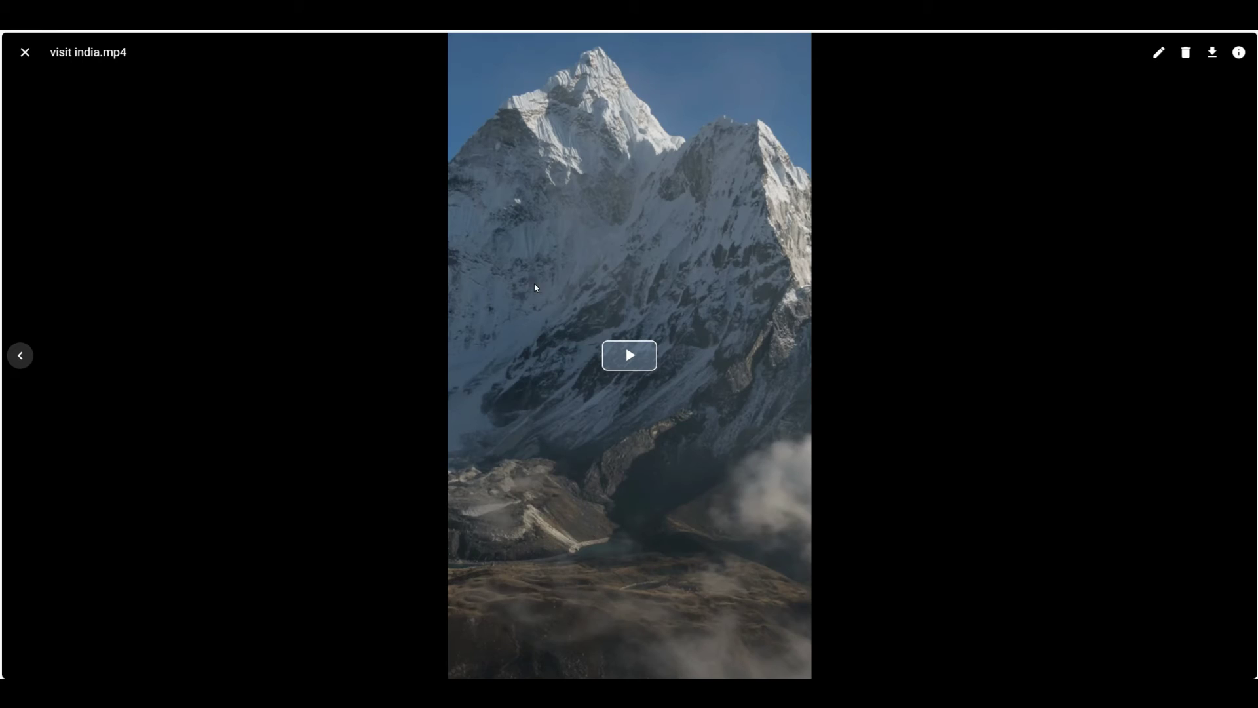
pyautogui.click(25, 51)
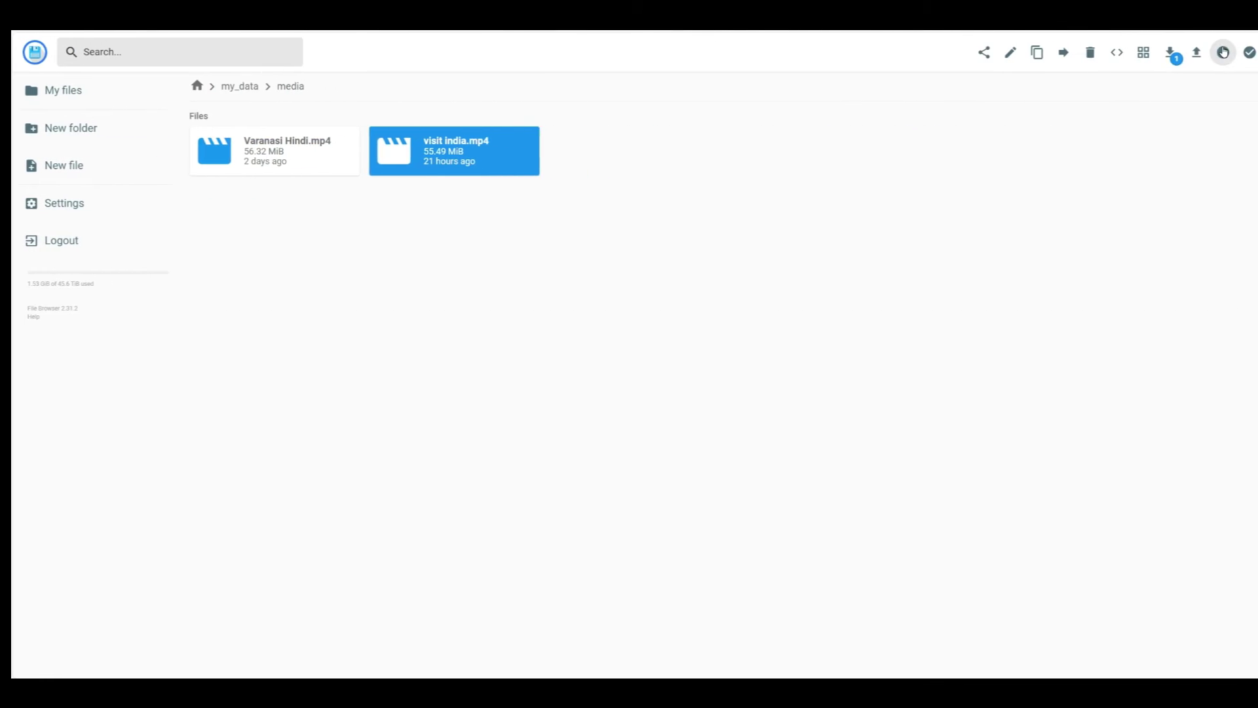
pyautogui.click(1211, 52)
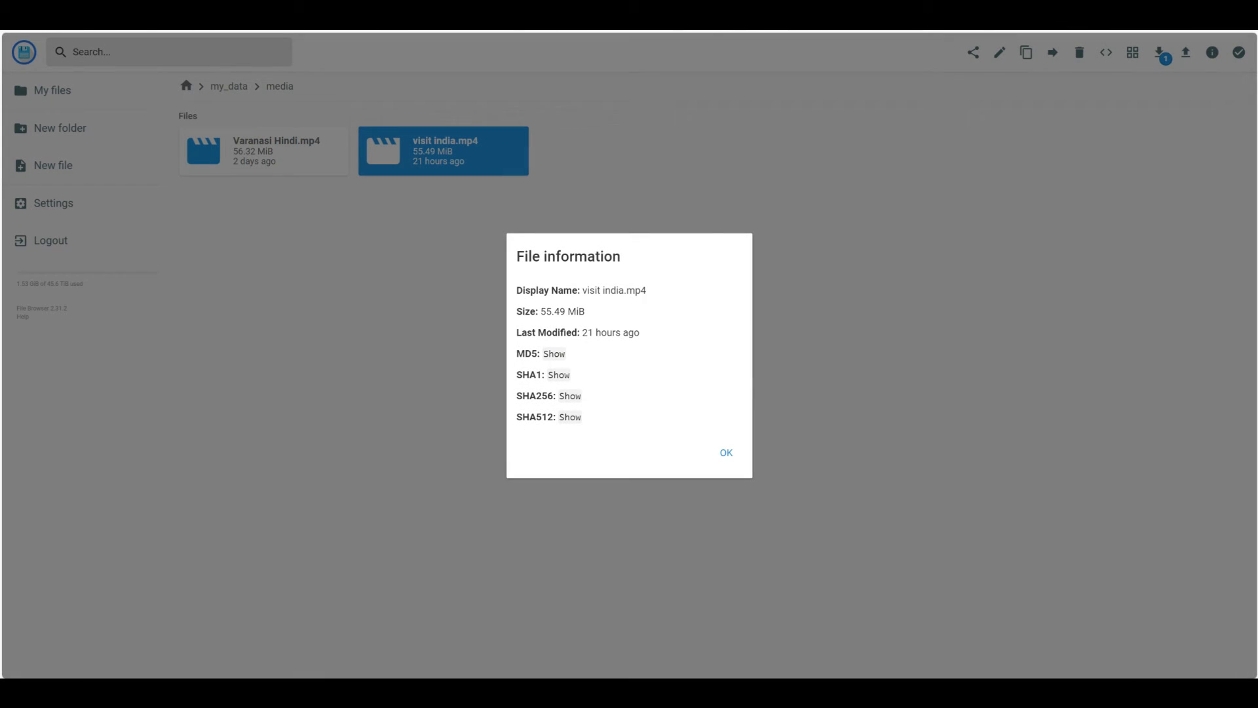
pyautogui.click(725, 455)
# - Show media as large icons, then try moving and renaming visit india.mp4
pyautogui.click(1108, 55)
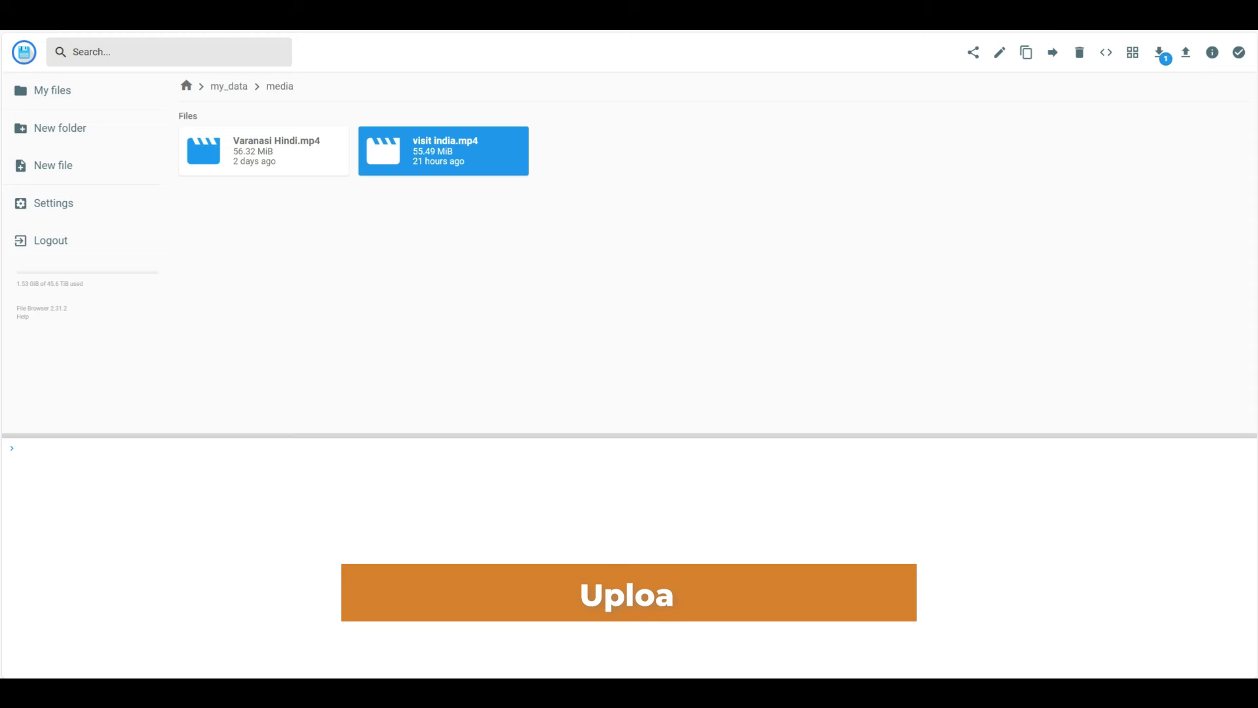
pyautogui.click(1134, 54)
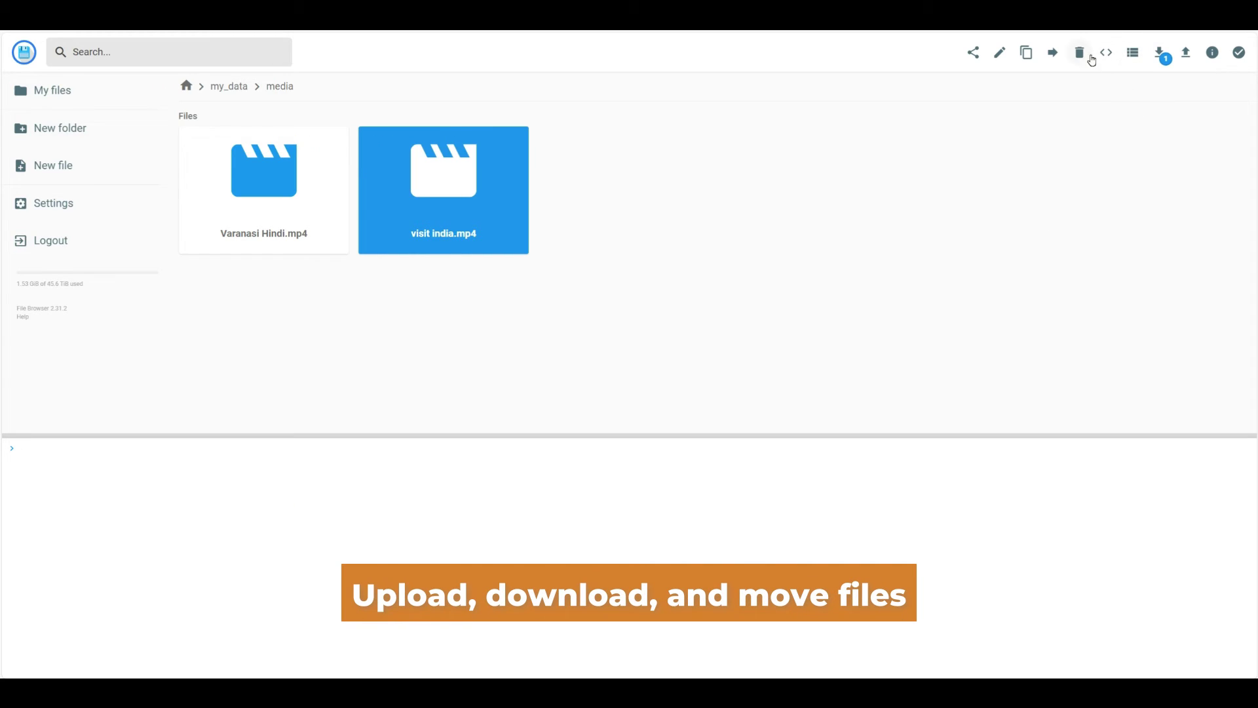
pyautogui.click(1106, 55)
pyautogui.click(1052, 54)
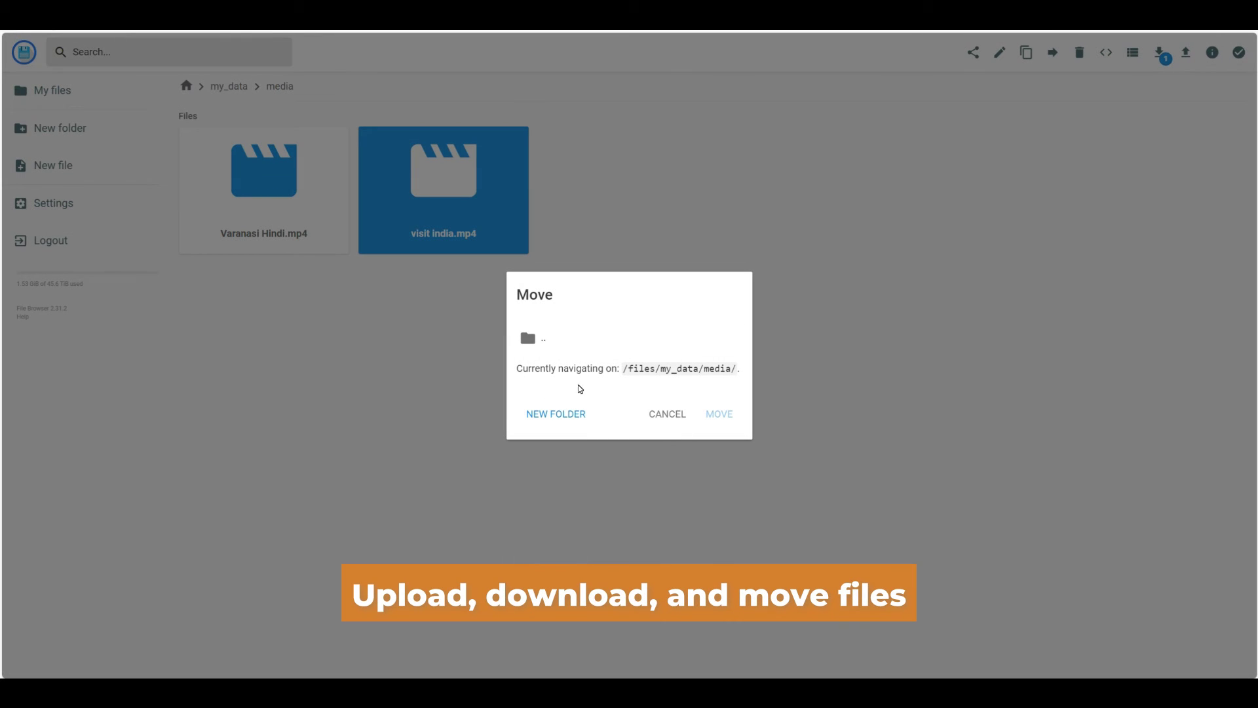
pyautogui.click(672, 415)
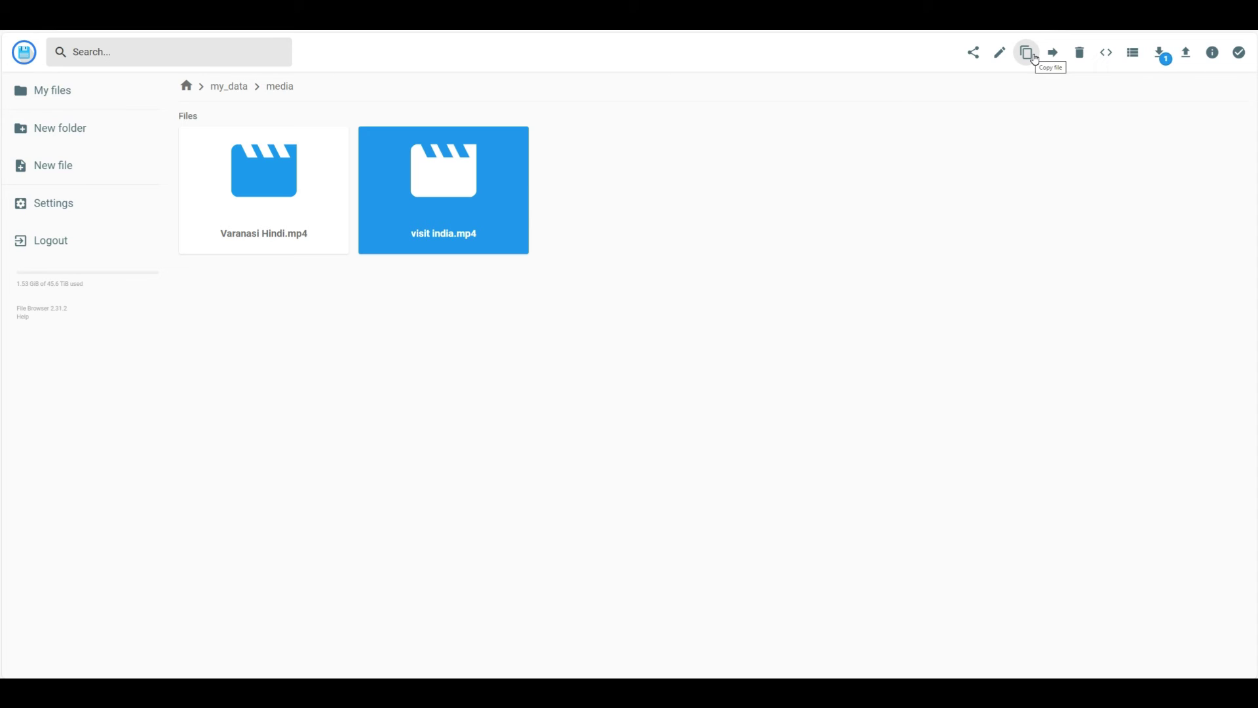
pyautogui.click(999, 53)
# - Share visit india.mp4 for 1 day with a password and open its download page
pyautogui.click(678, 405)
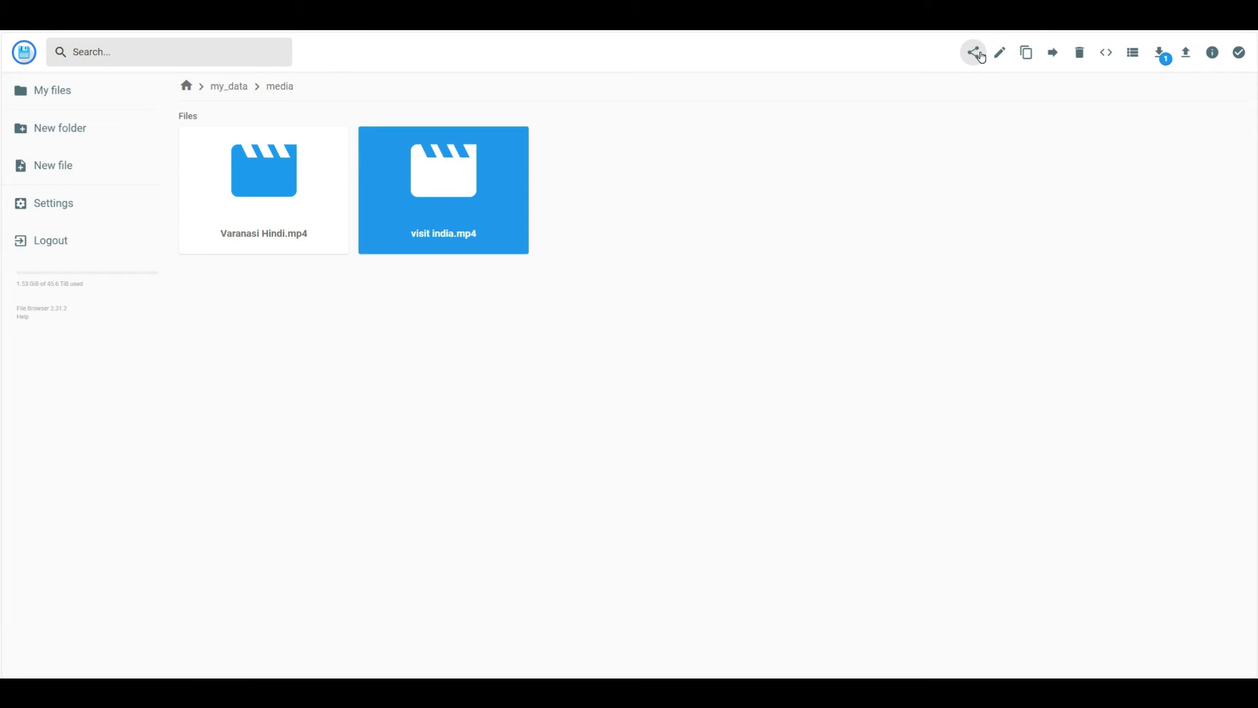
pyautogui.click(973, 53)
pyautogui.click(684, 340)
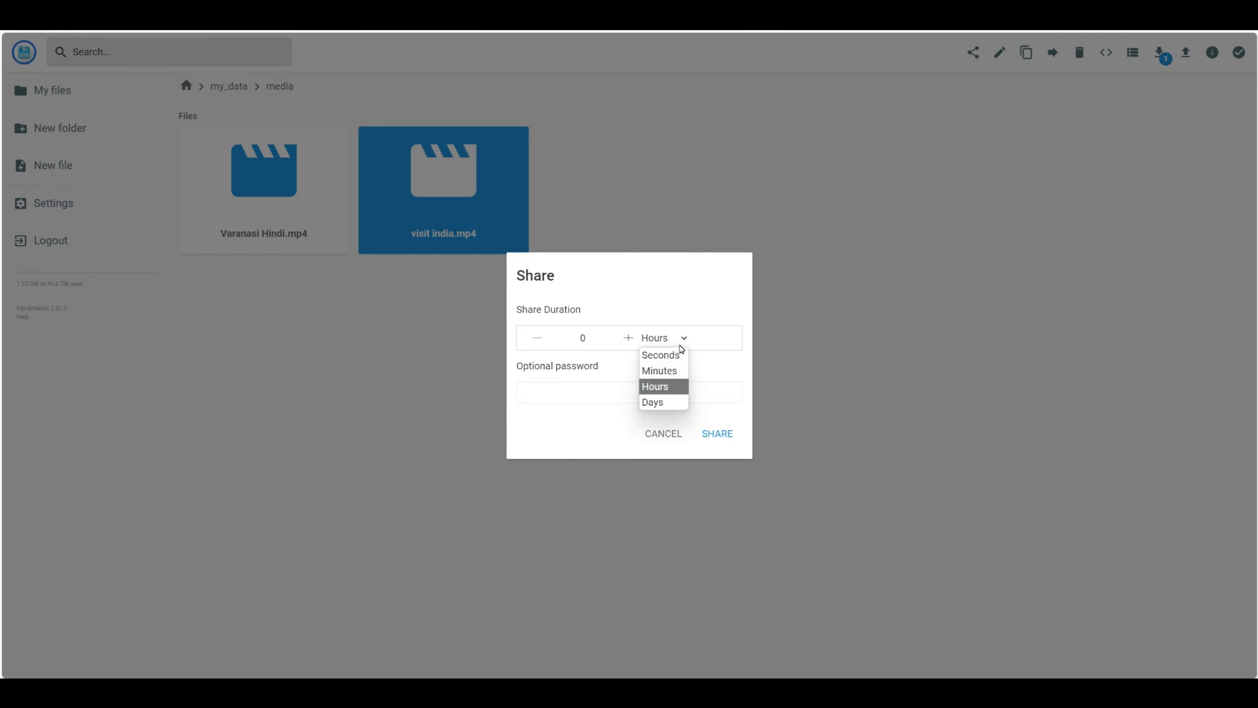
pyautogui.click(654, 402)
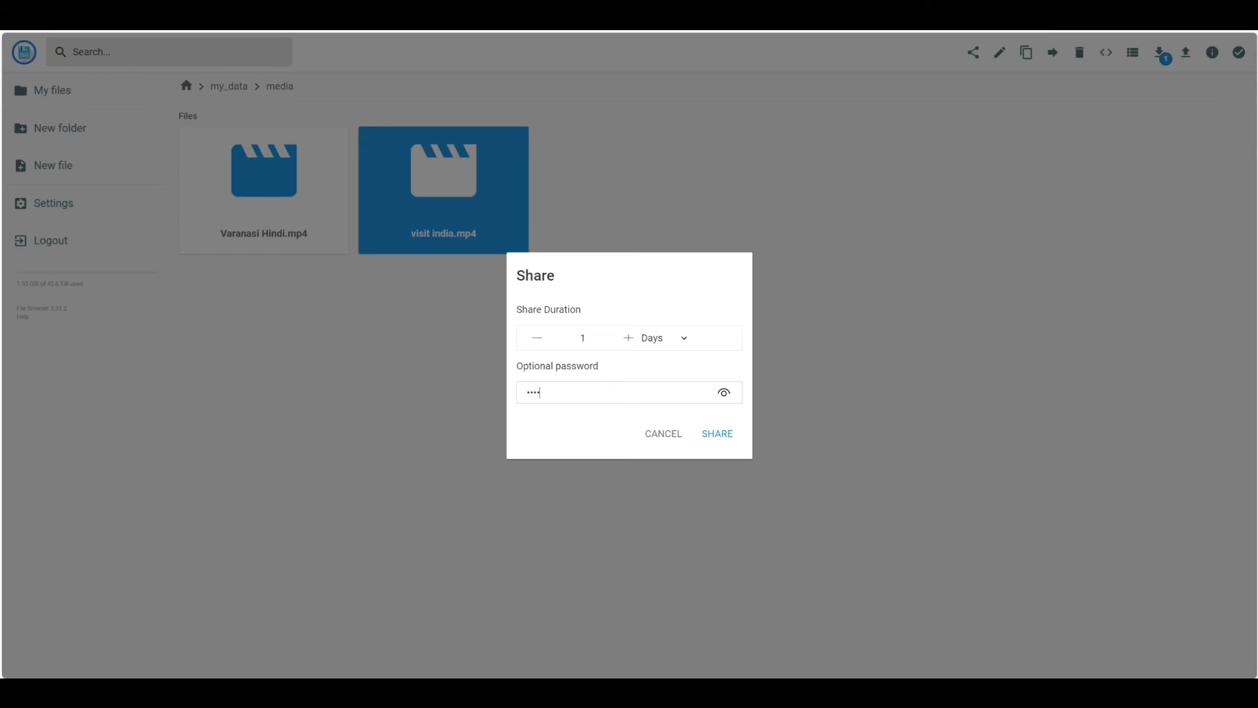
pyautogui.click(706, 434)
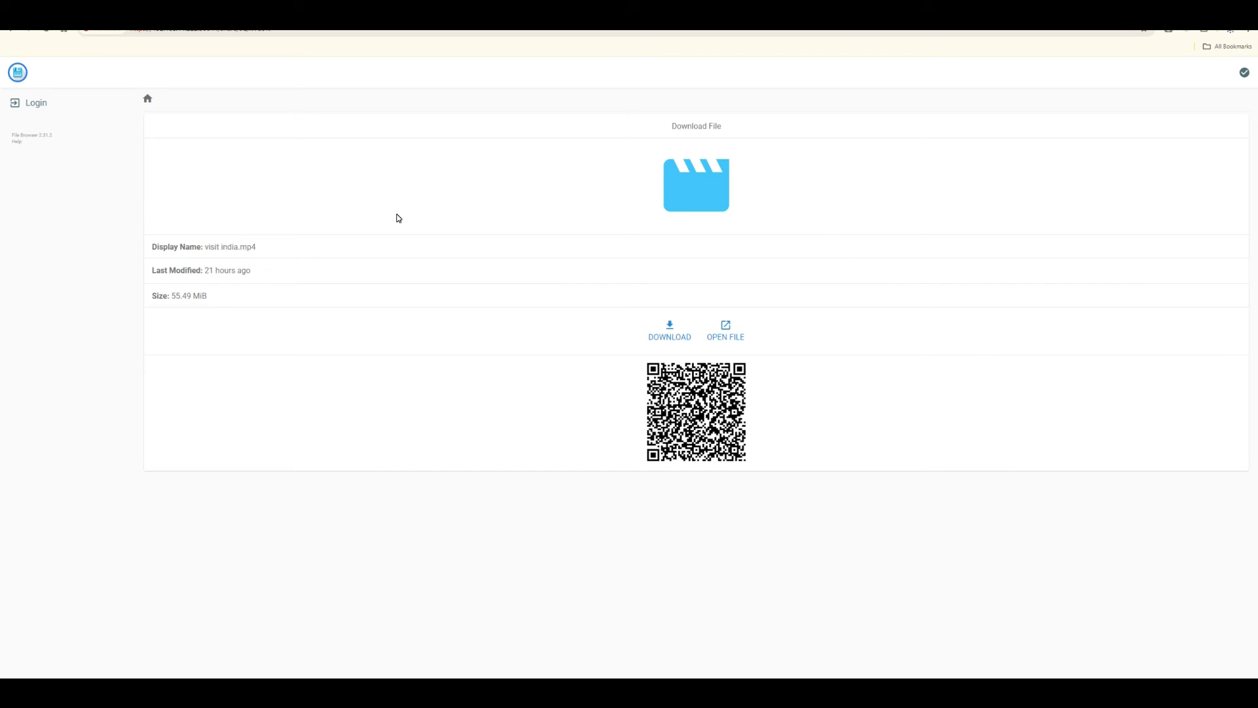
pyautogui.click(295, 33)
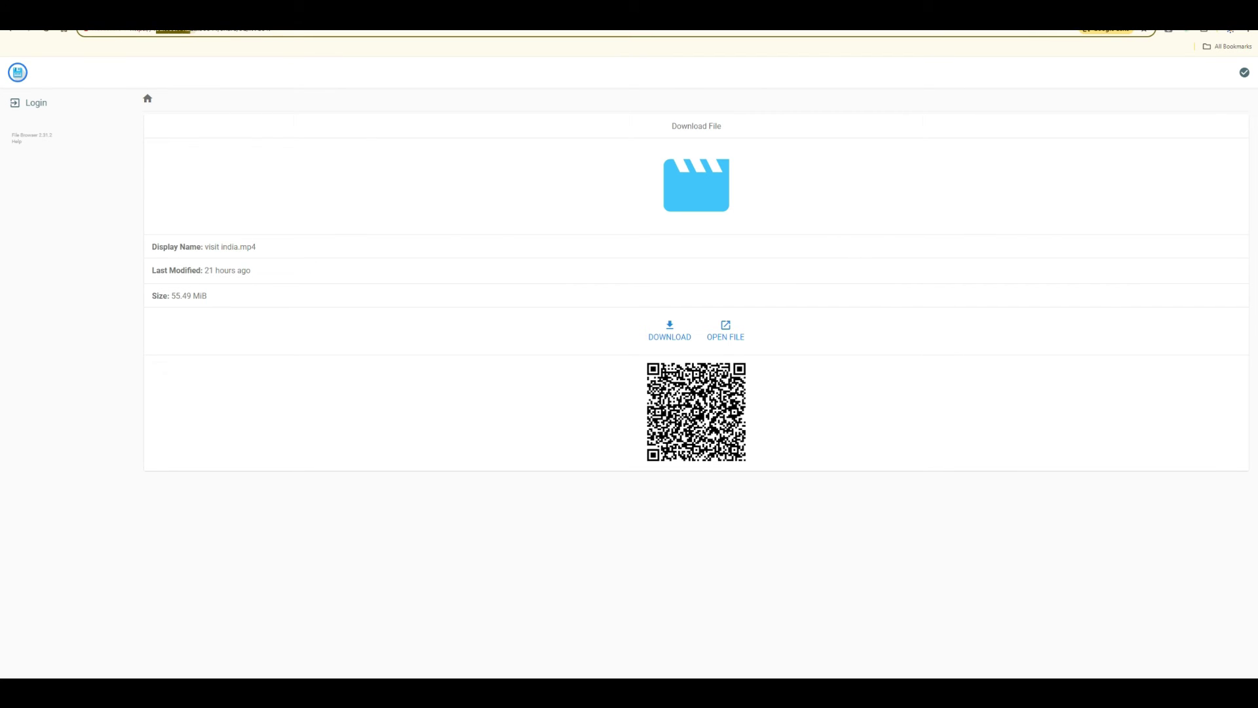
# - Update the account password and check the shared video in the active shares list
pyautogui.click(803, 186)
pyautogui.press('Return')
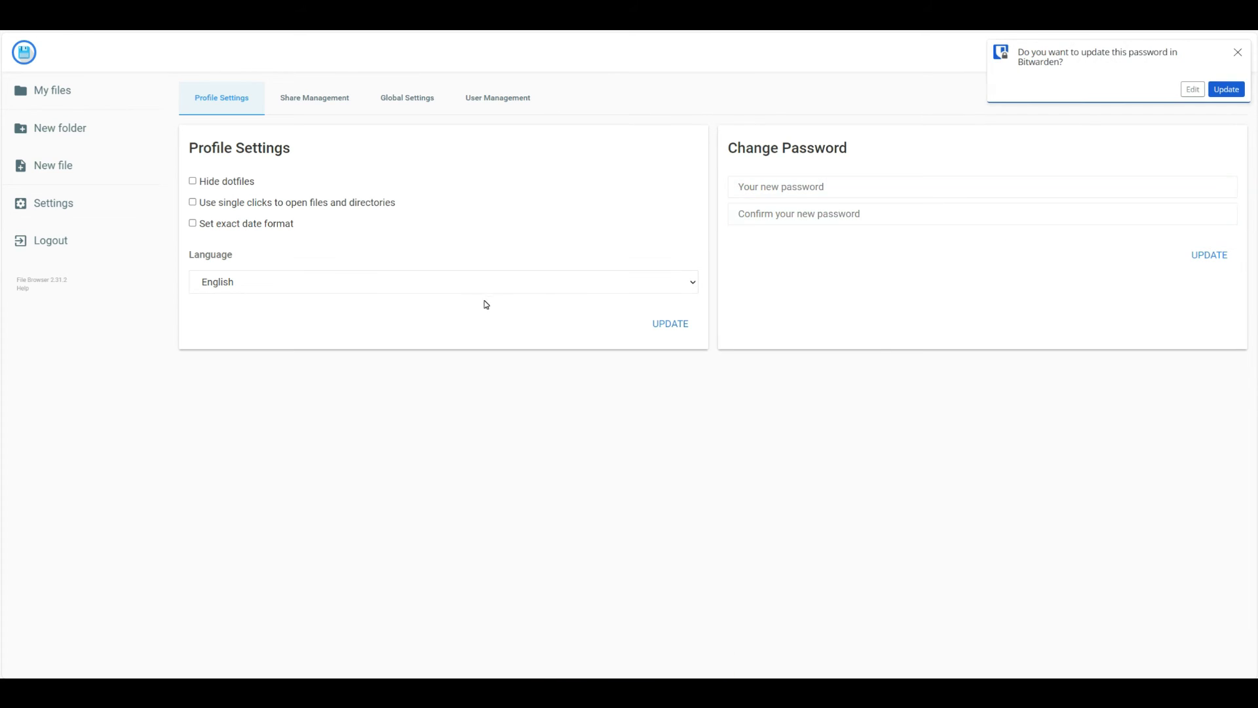
pyautogui.press('Return')
pyautogui.click(315, 98)
pyautogui.moveTo(329, 214); pyautogui.dragTo(263, 215)
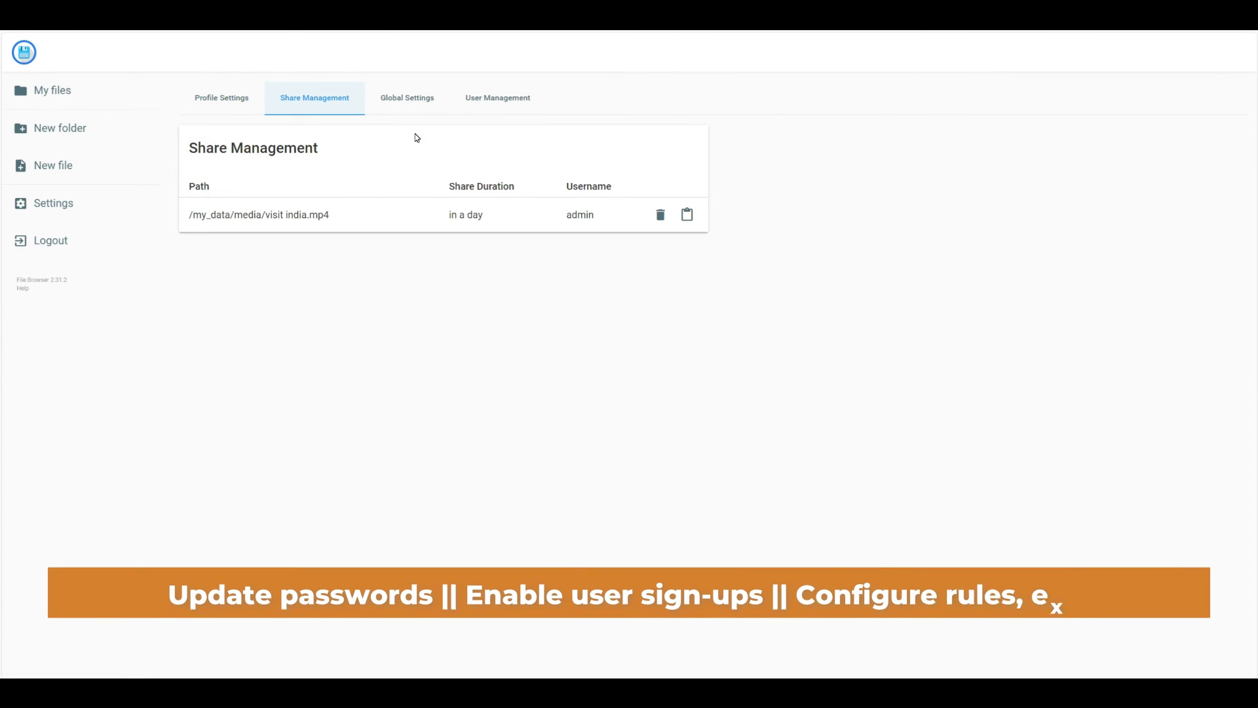
# - In Global Settings, enable auto-created user home folders, pick Dark theme, and review command hooks
pyautogui.click(407, 98)
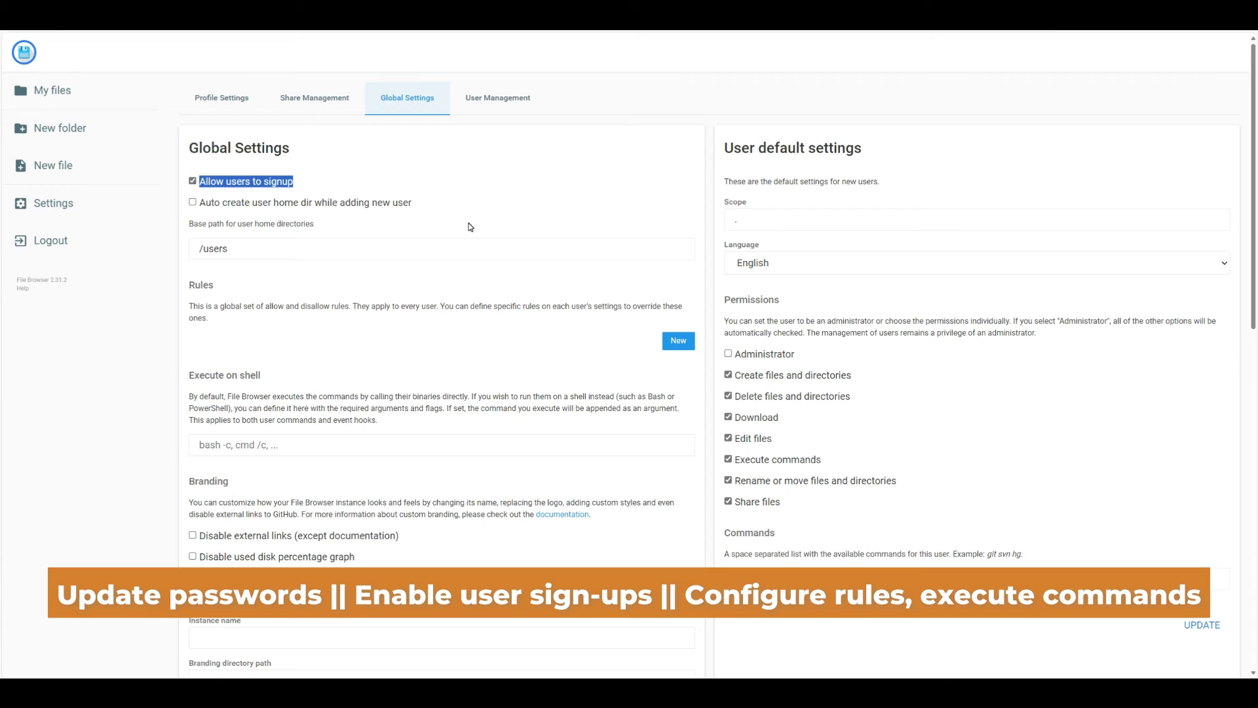
pyautogui.moveTo(199, 203); pyautogui.dragTo(436, 203)
pyautogui.click(194, 202)
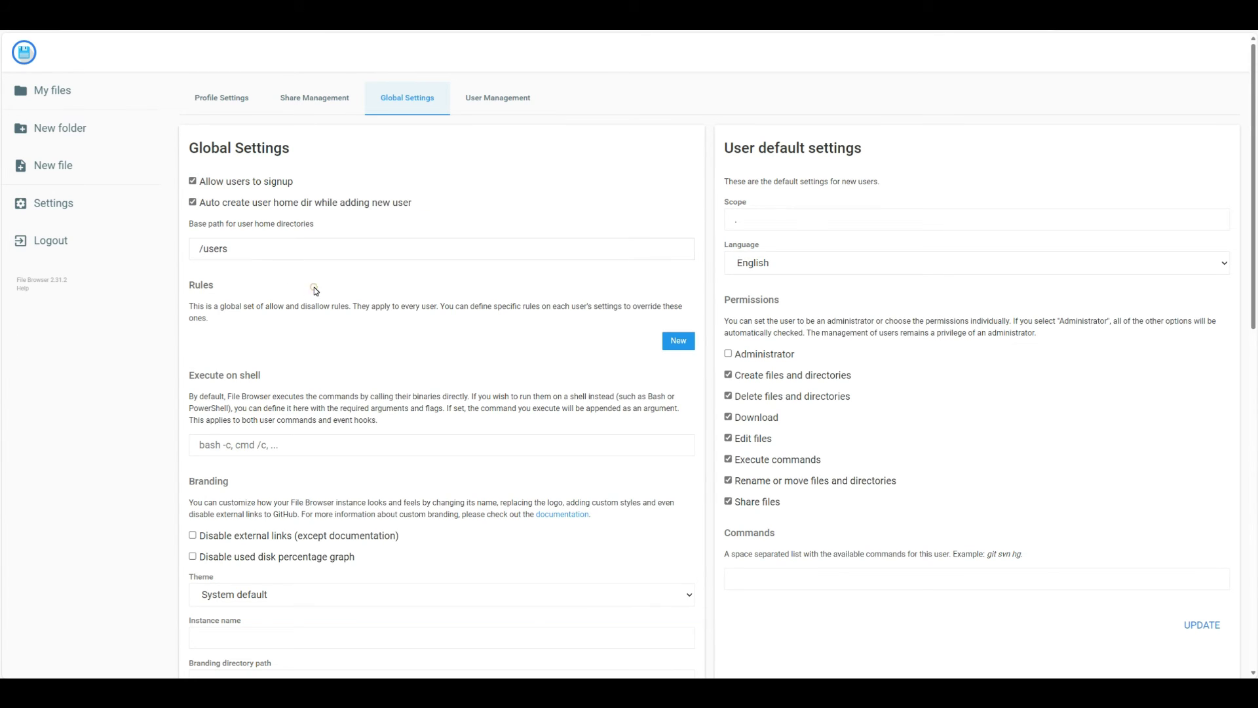
pyautogui.scroll(-1, 314, 289)
pyautogui.scroll(-1, 331, 375)
pyautogui.moveTo(189, 303); pyautogui.dragTo(501, 318)
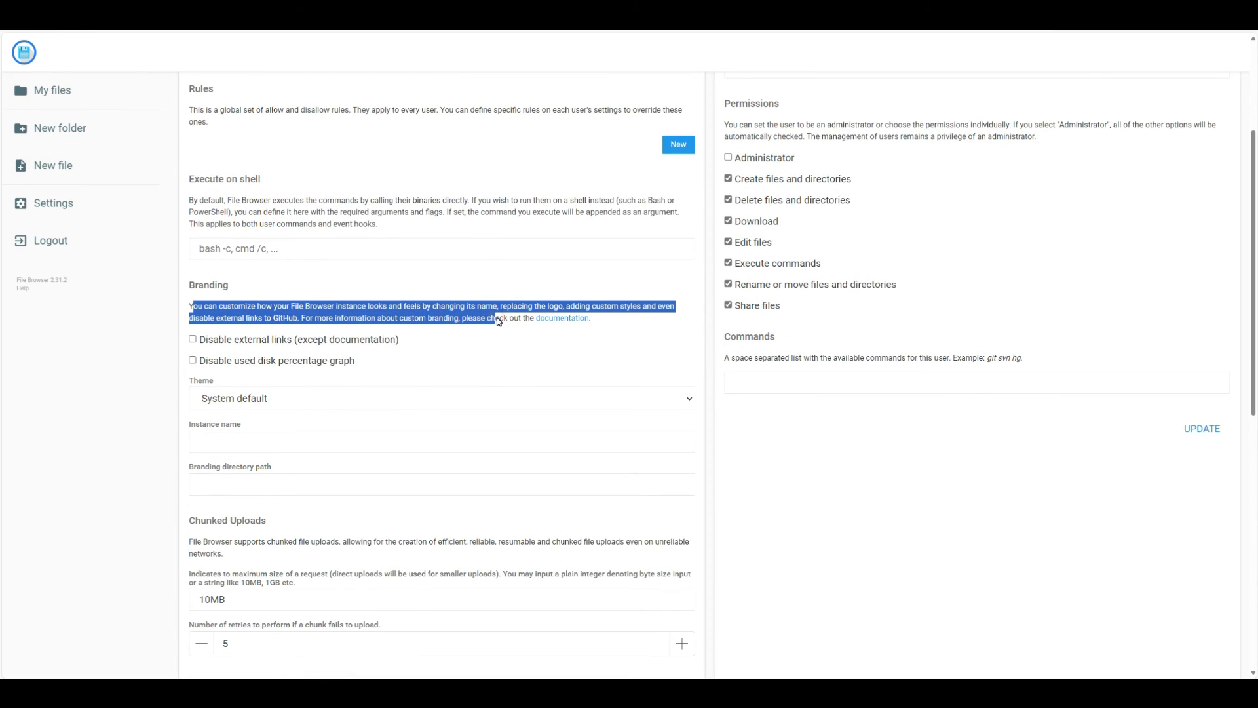
pyautogui.click(515, 271)
pyautogui.scroll(-1, 423, 386)
pyautogui.click(442, 300)
pyautogui.click(442, 373)
pyautogui.scroll(-2, 393, 374)
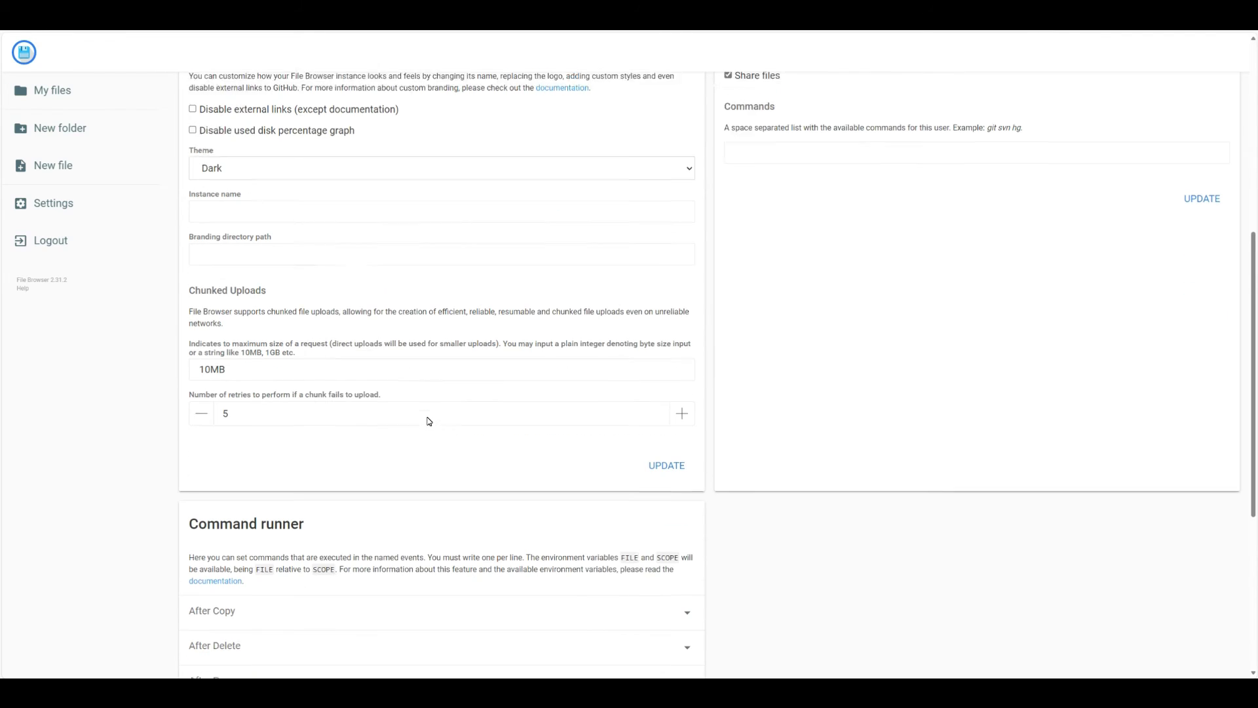
pyautogui.moveTo(188, 275); pyautogui.dragTo(284, 278)
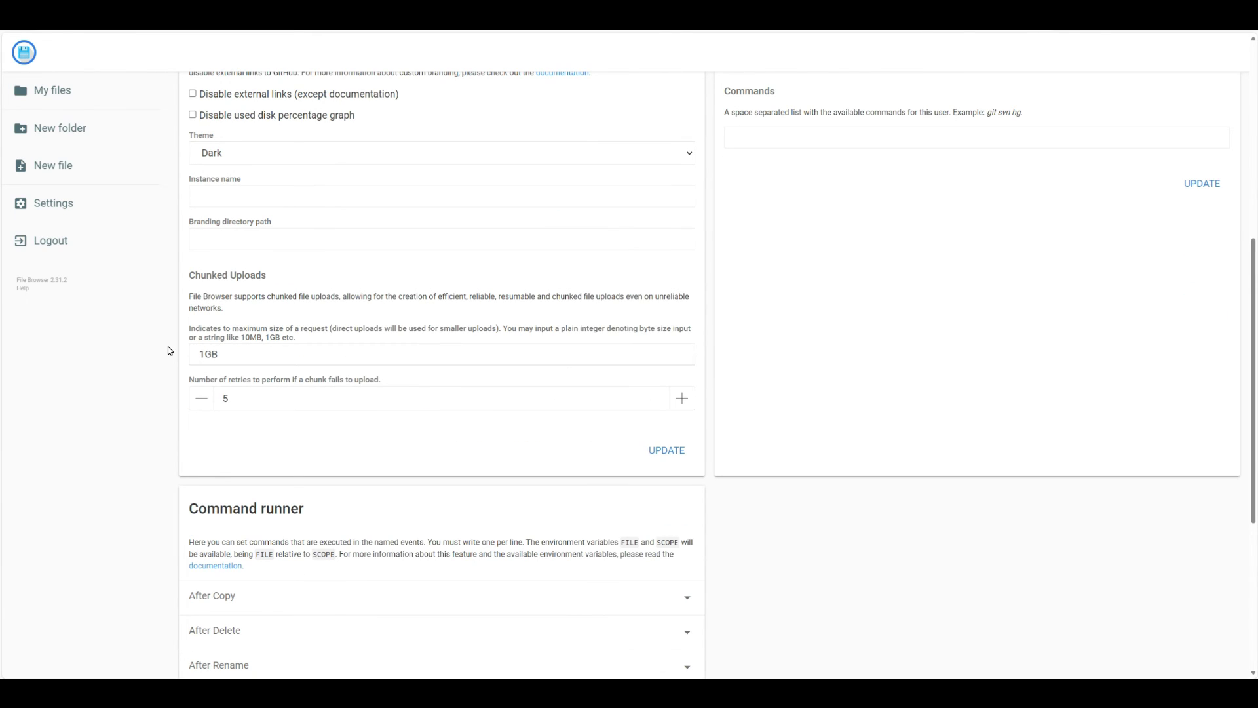
pyautogui.scroll(-3, 403, 465)
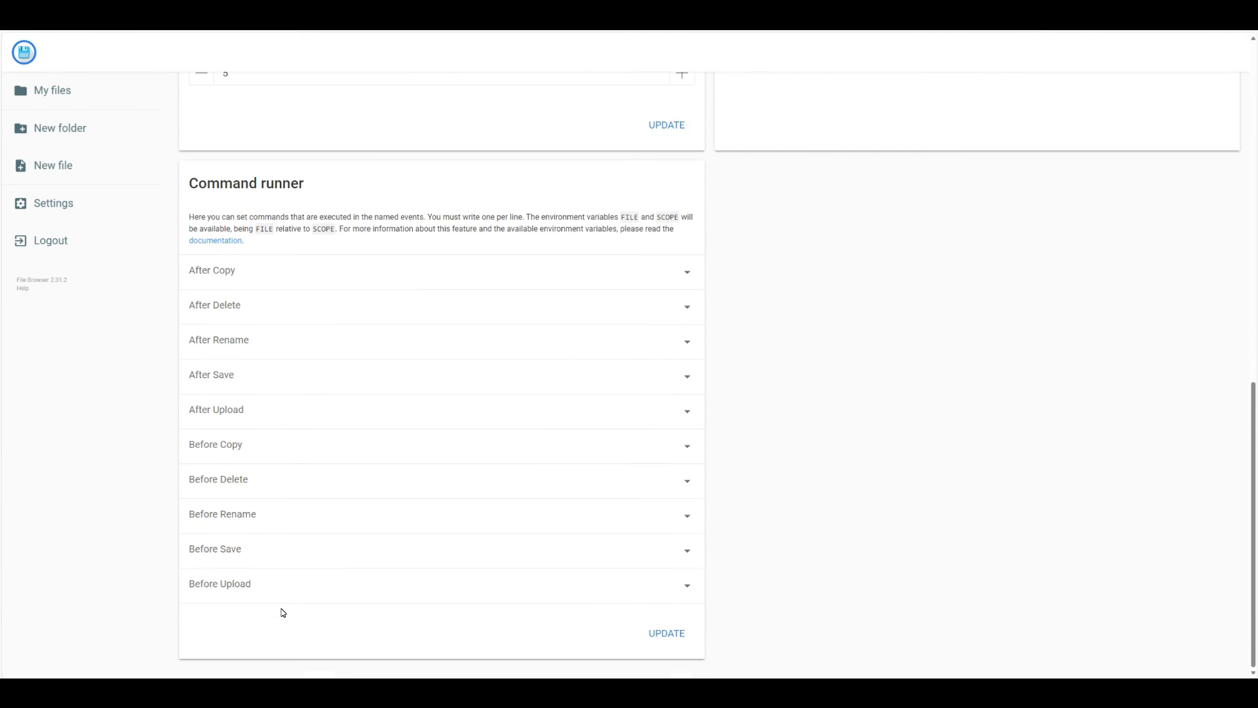
pyautogui.click(245, 271)
pyautogui.click(511, 408)
pyautogui.scroll(5, 511, 368)
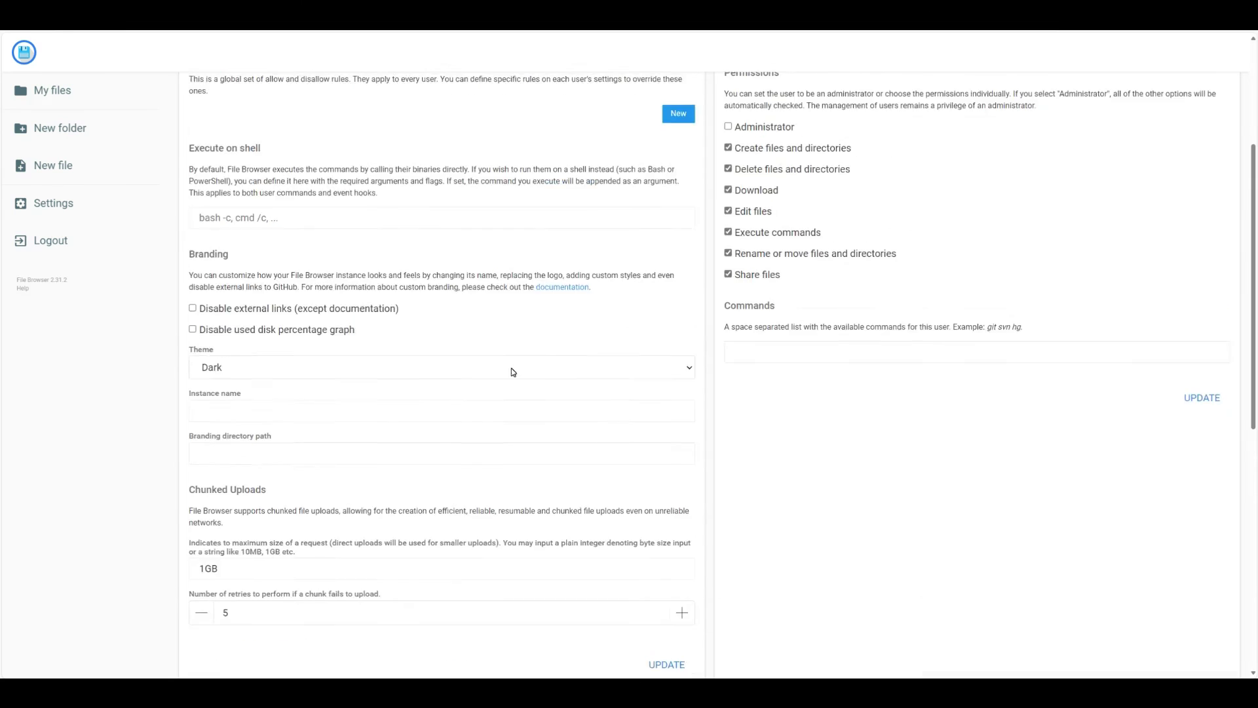
pyautogui.scroll(2, 839, 204)
pyautogui.scroll(-2, 852, 163)
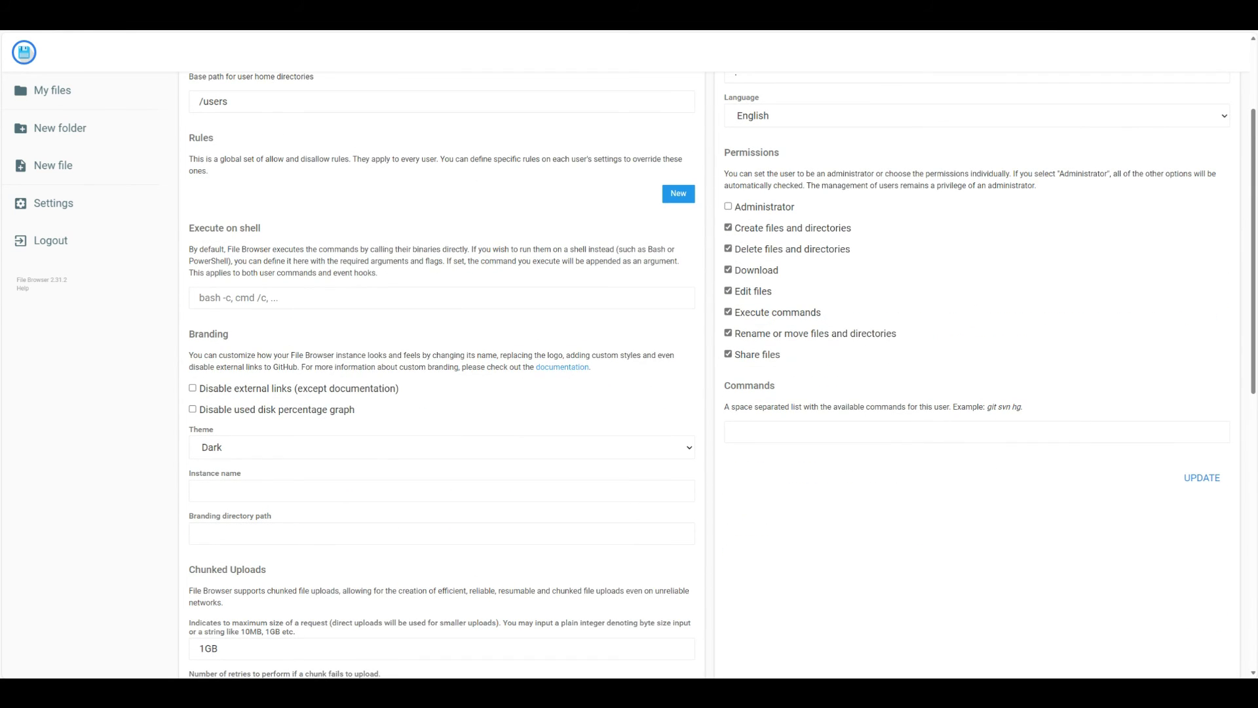
# - Save global settings, add a default-permission user, and sign in as them into my_data
pyautogui.click(1189, 477)
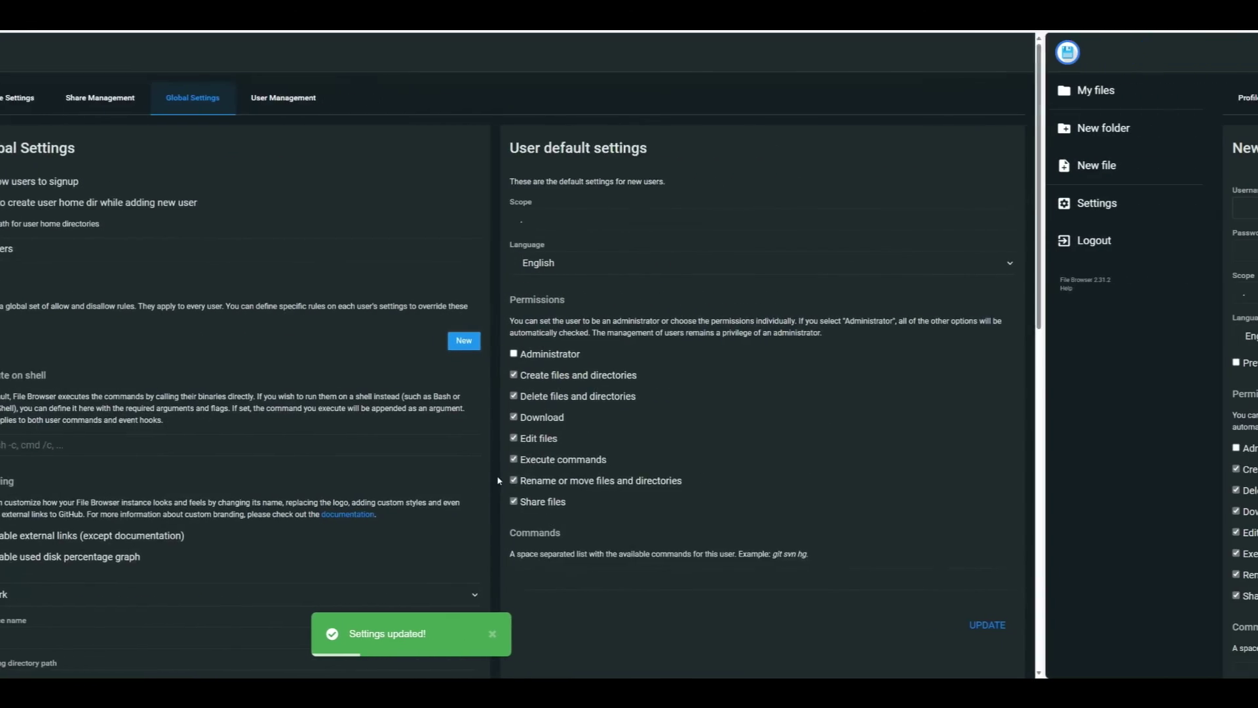
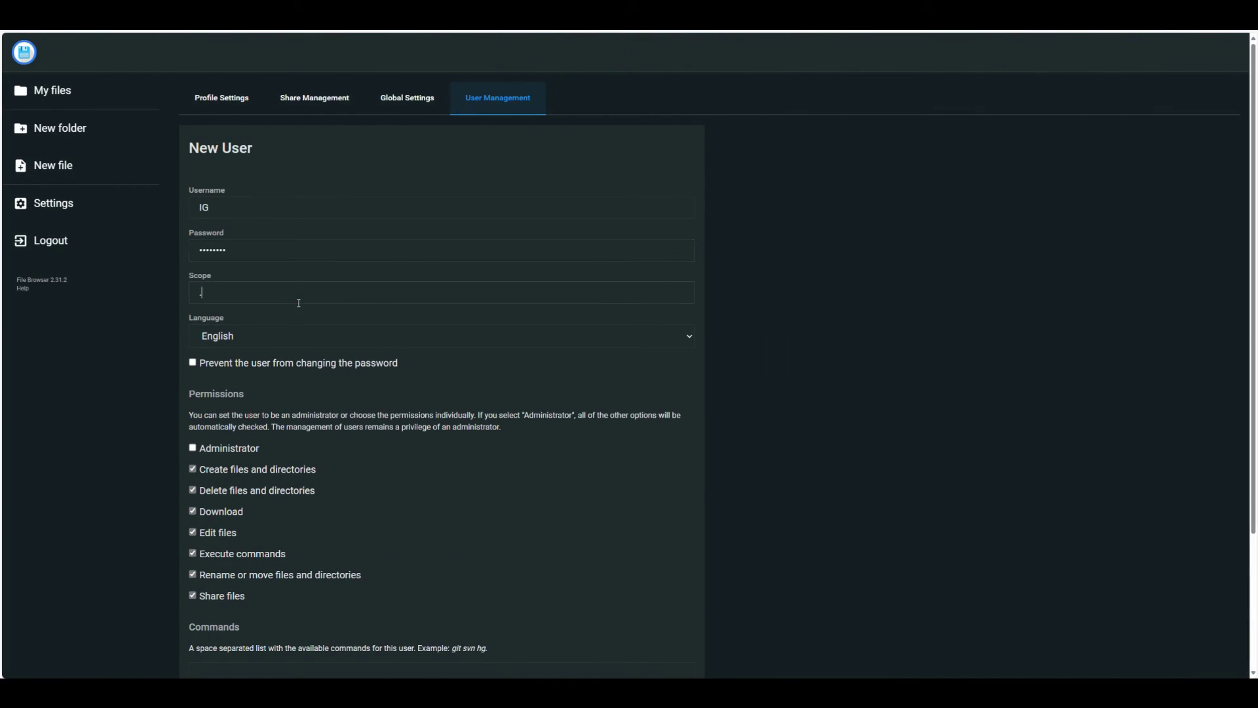
pyautogui.scroll(-3, 308, 386)
pyautogui.click(673, 633)
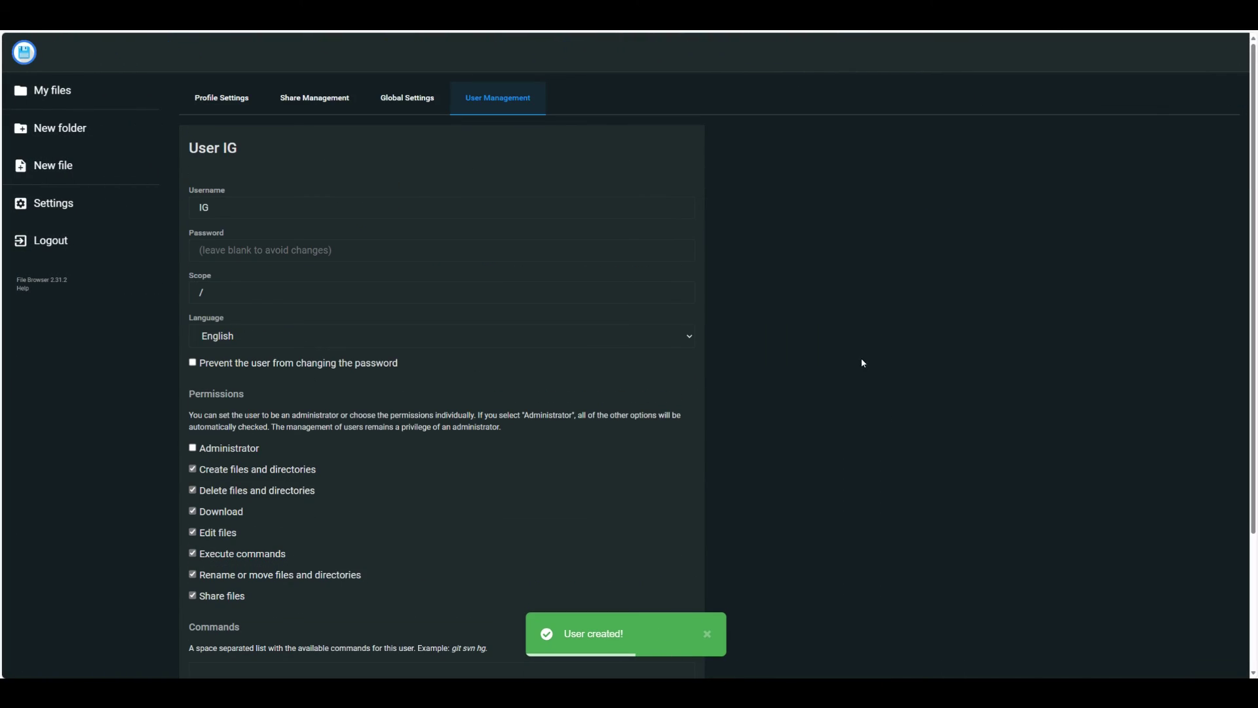
pyautogui.click(115, 244)
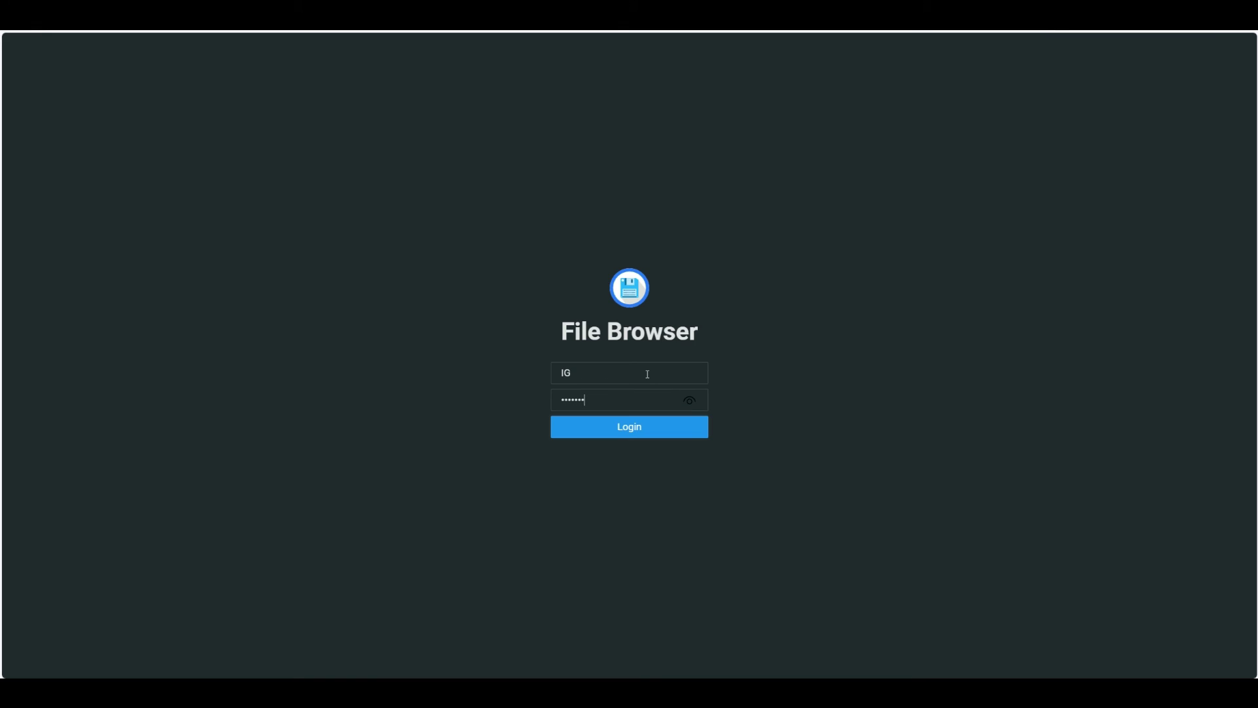
pyautogui.press('Return')
pyautogui.doubleClick(301, 157)
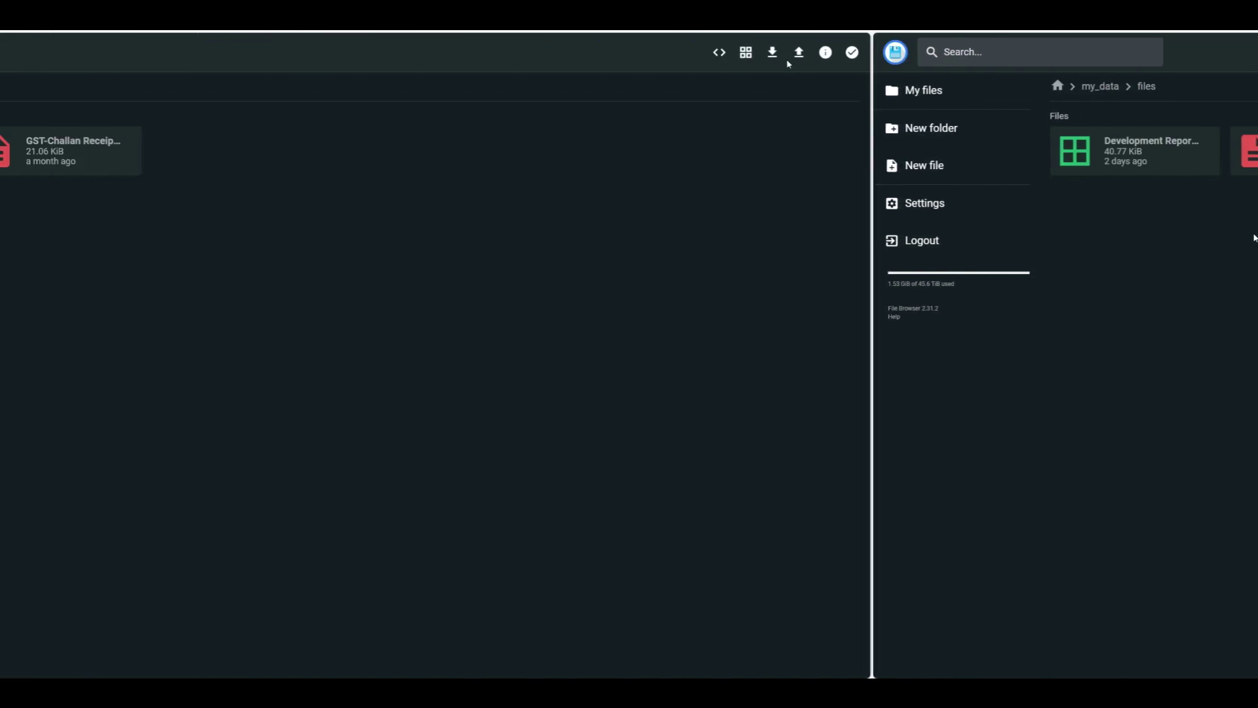
# - Cycle the files folder layout until it shows a detailed list
pyautogui.click(1132, 53)
pyautogui.click(1133, 52)
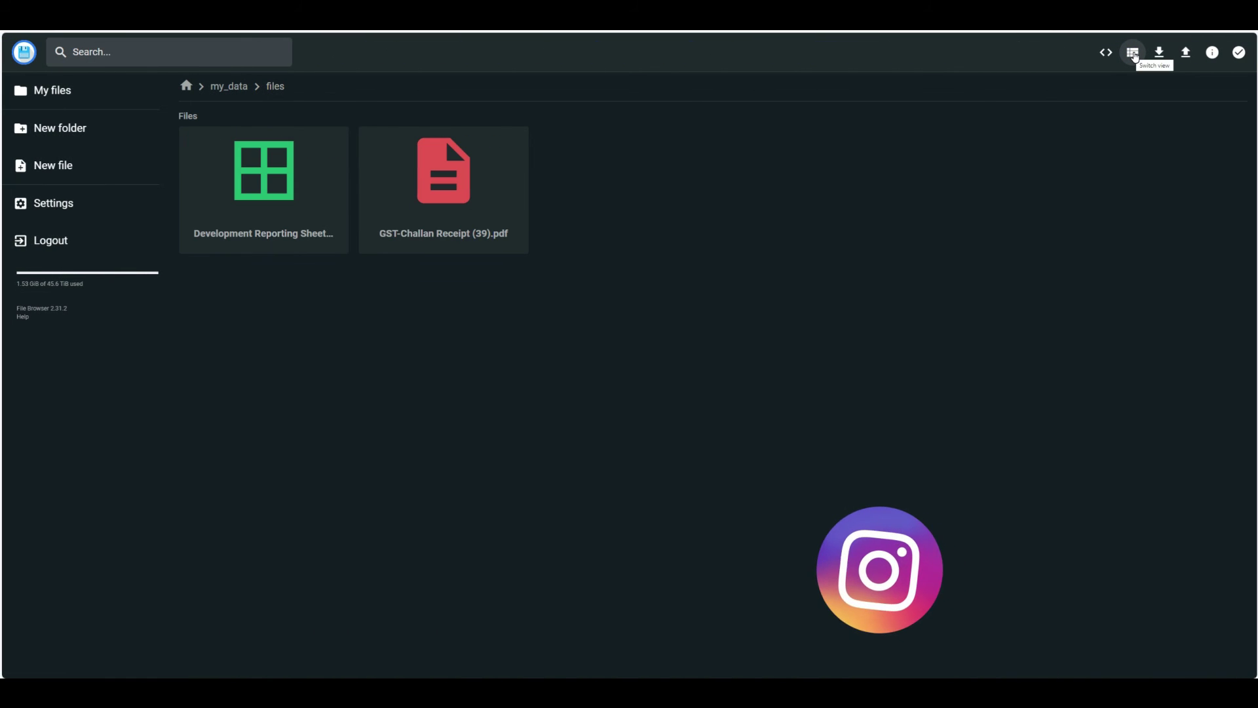
pyautogui.click(1134, 53)
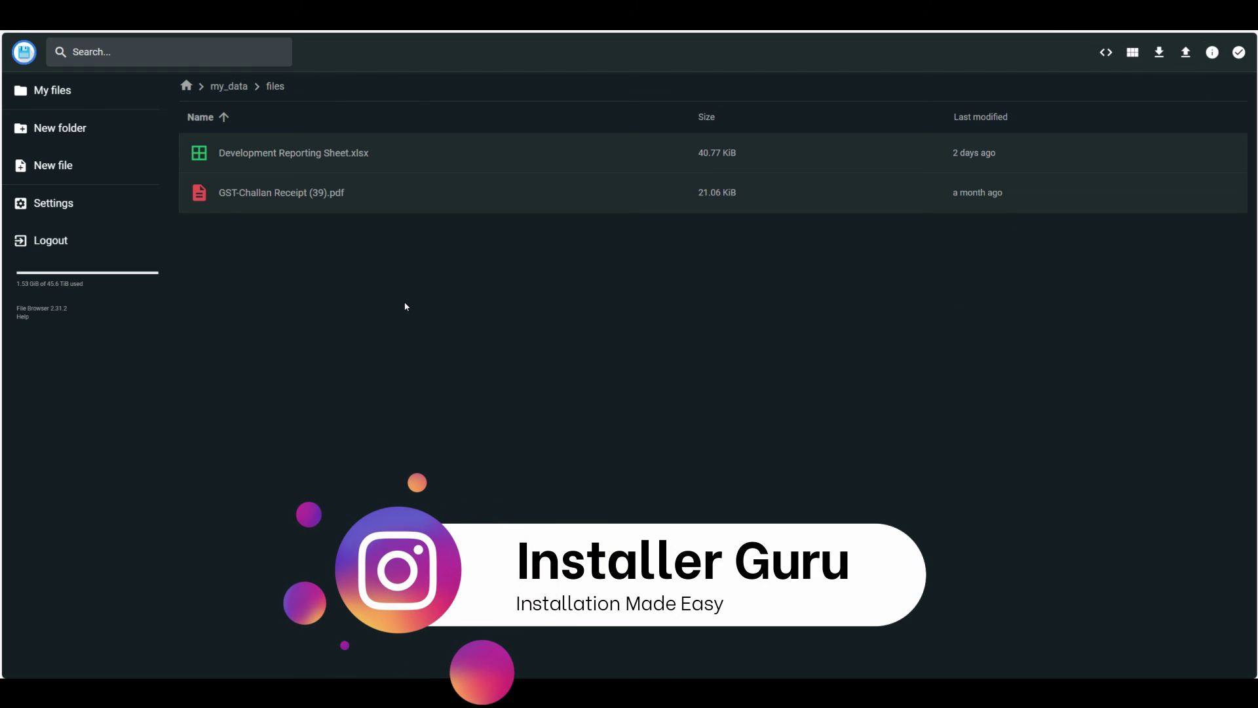
# - Create a text file named 'test' containing a short greeting, then close the editor
pyautogui.click(61, 167)
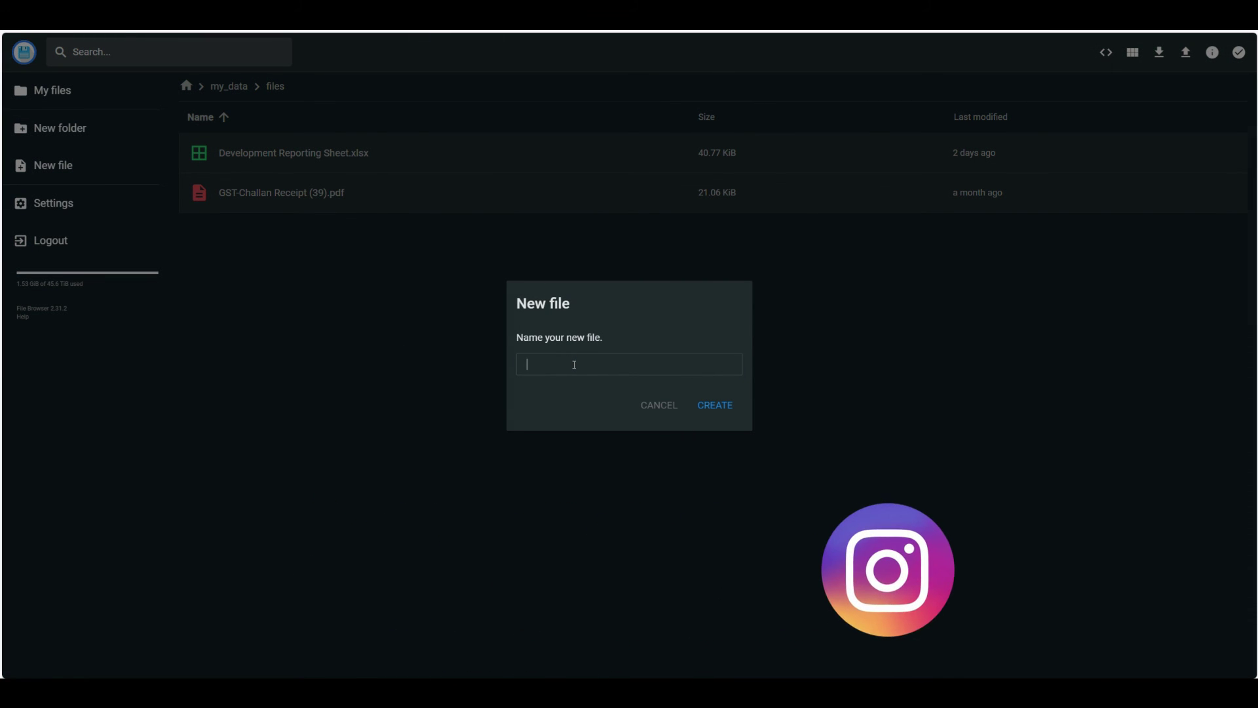
pyautogui.write('test')
pyautogui.click(708, 412)
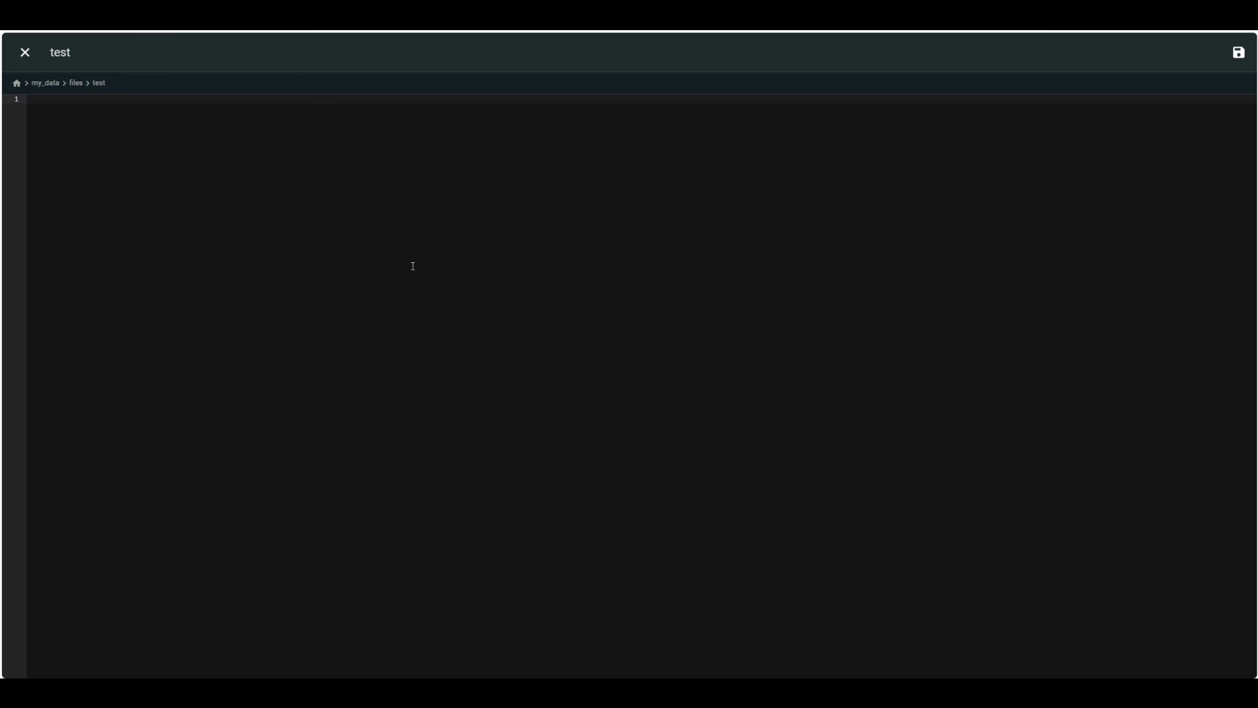
pyautogui.write('his is Installer Guru')
pyautogui.click(26, 53)
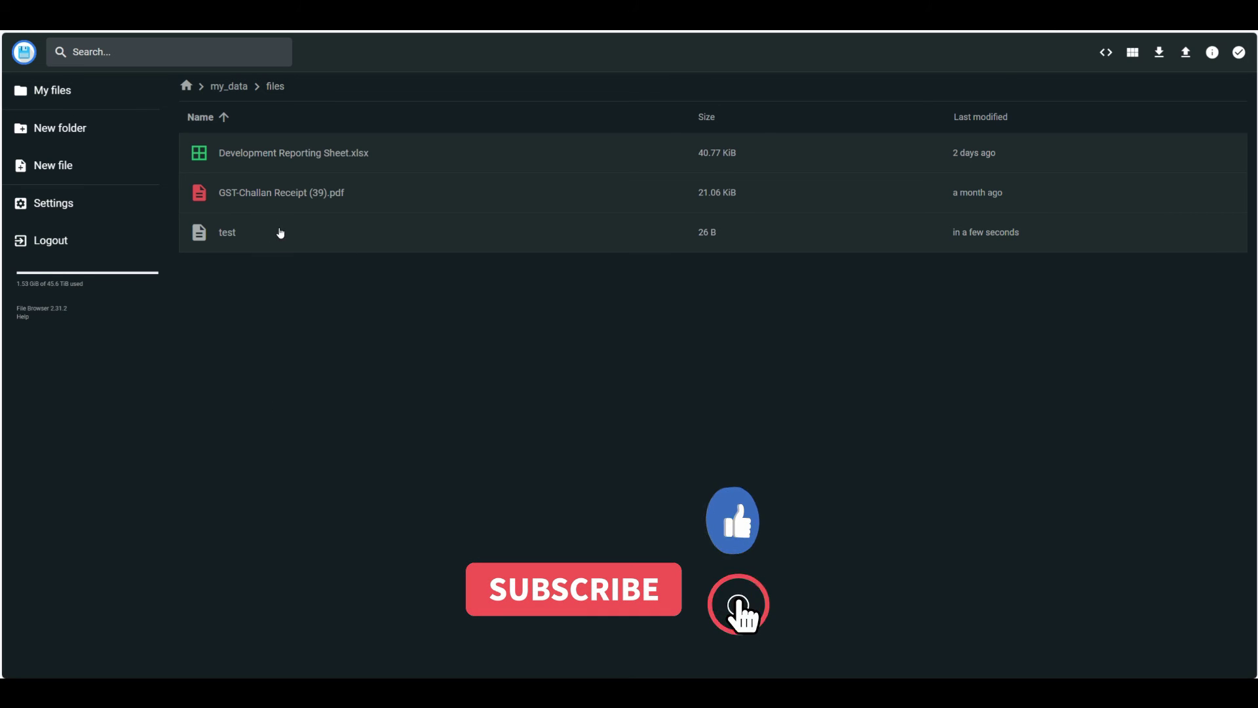